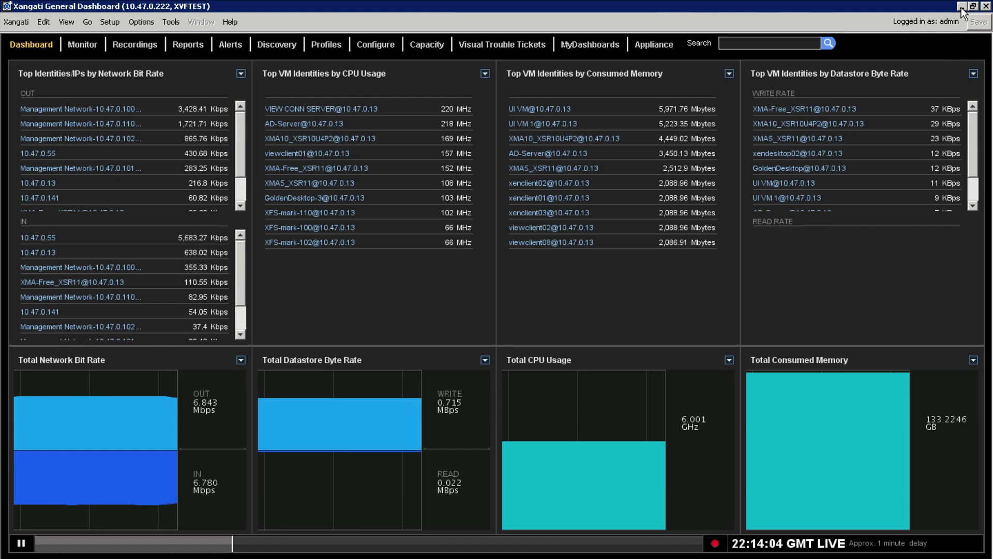
Launch the Management Dashboard login for appliance 10.47.0.222, keeping the Java download and accepting the security warning.
click(961, 7)
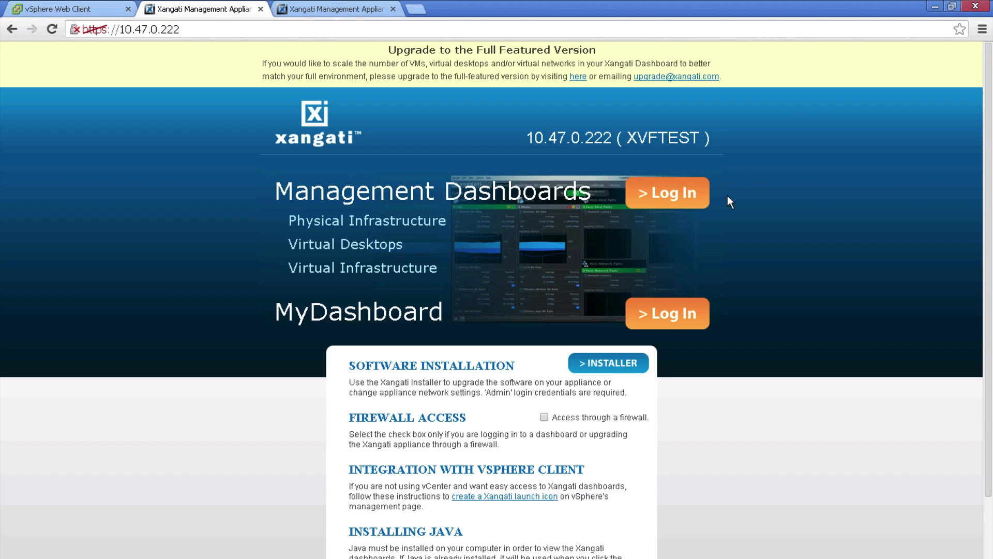
click(664, 186)
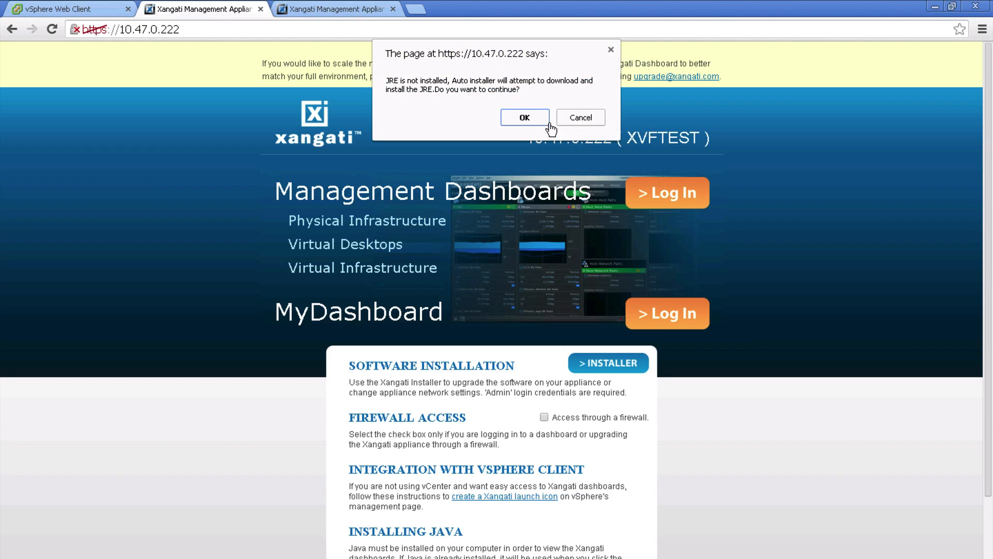
click(574, 118)
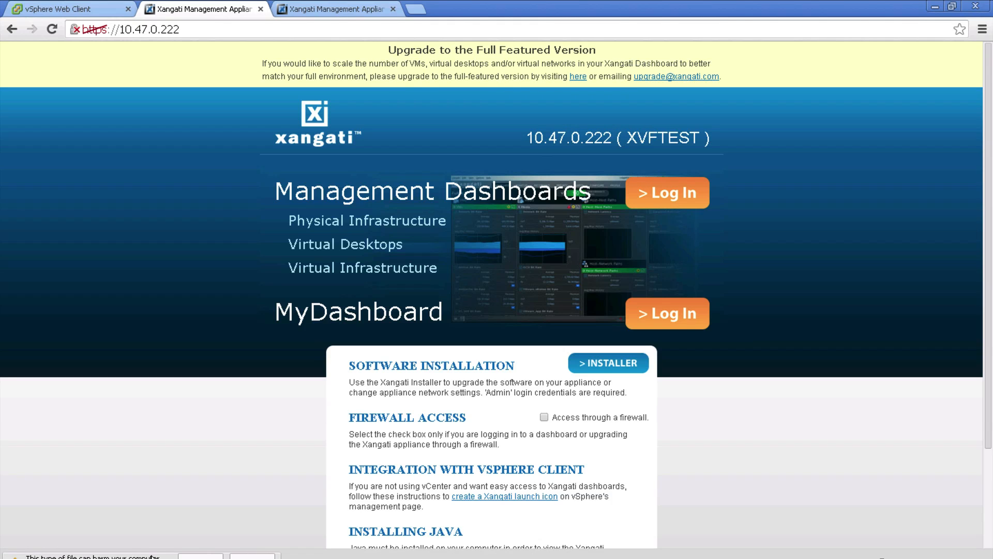
click(200, 556)
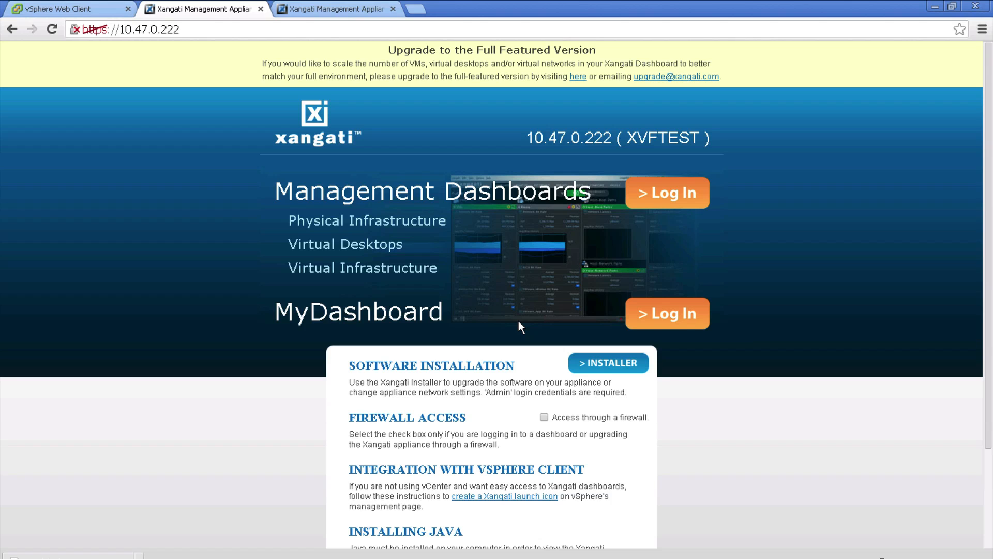
click(591, 337)
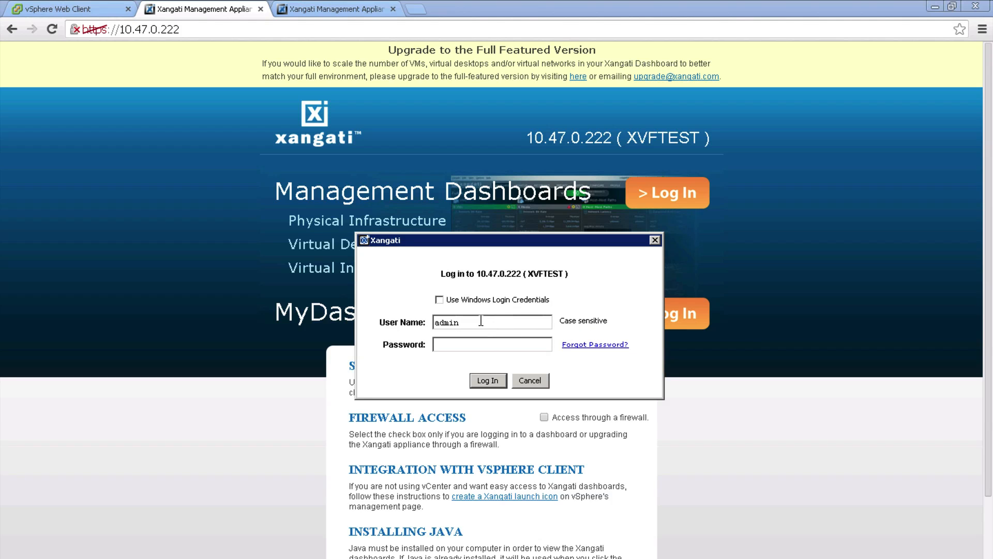
Correct the user name in the login dialog and log in.
key(Left)
key(Left)
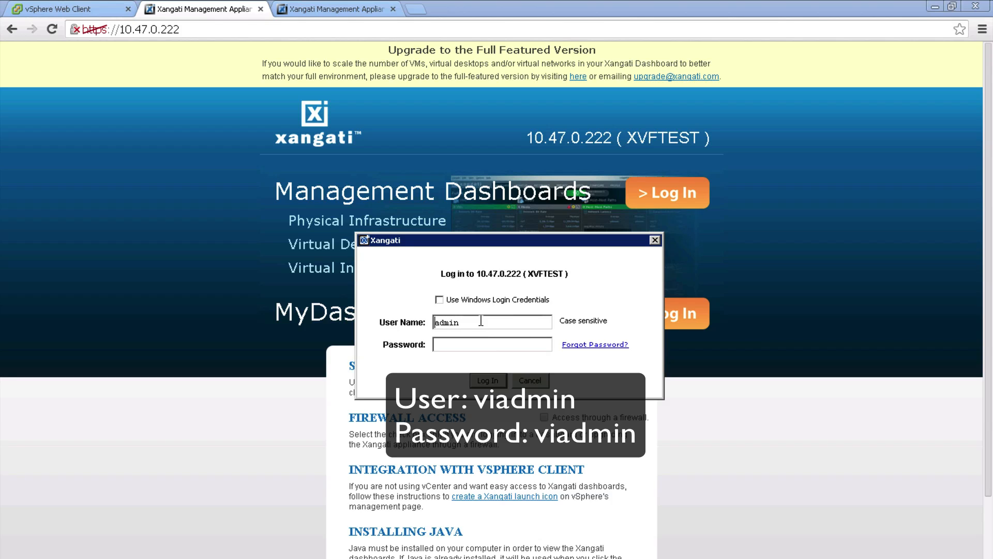
text(vi)
text(viadmin)
key(Return)
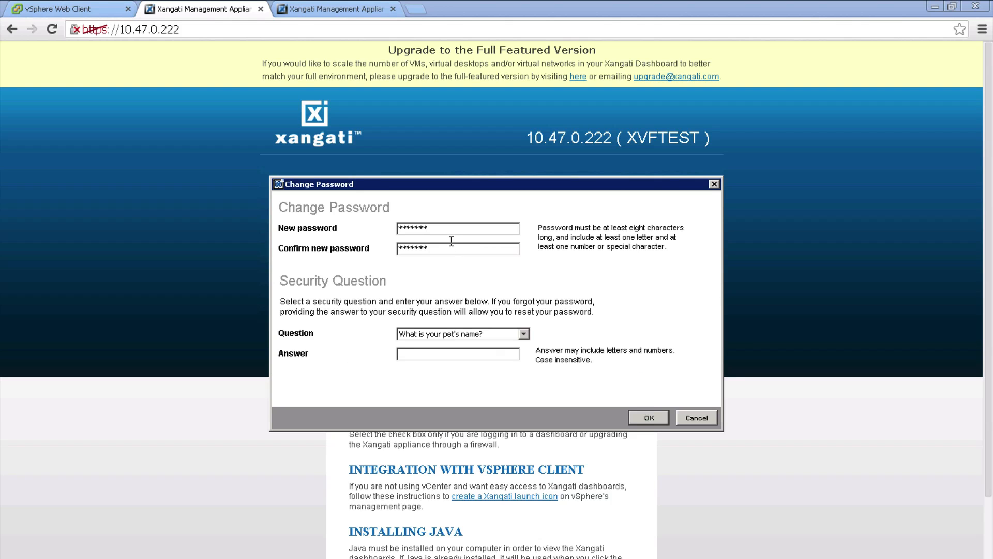
Enter a new account password and security answer, then confirm the change.
drag(443, 228, 371, 229)
text(***********)
key(Tab)
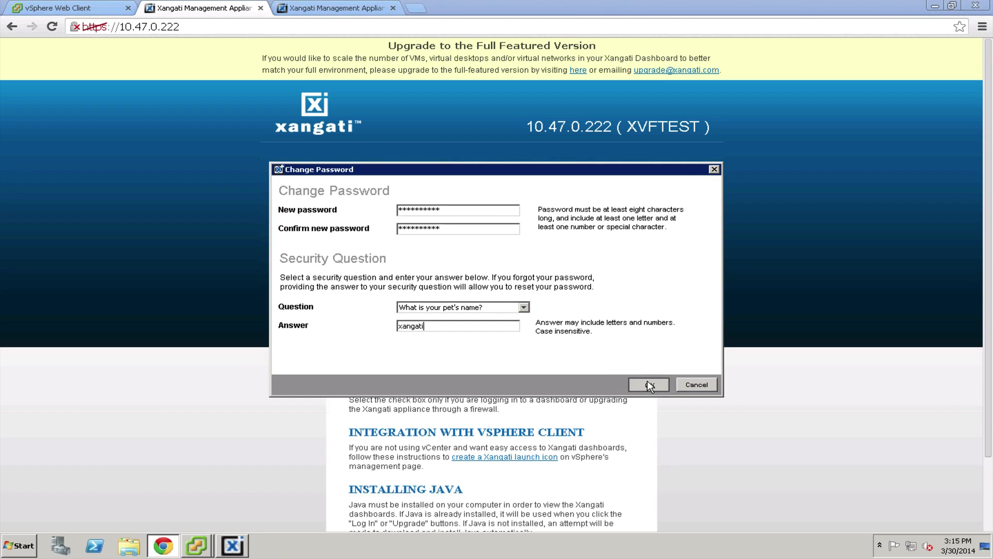
click(648, 417)
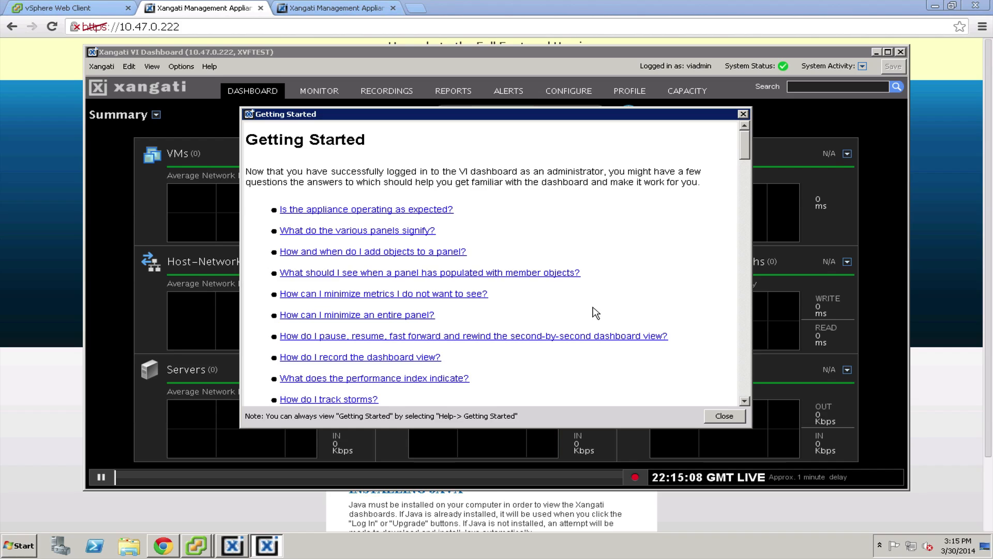
Close the Getting Started help and maximize the VI Dashboard window.
click(730, 415)
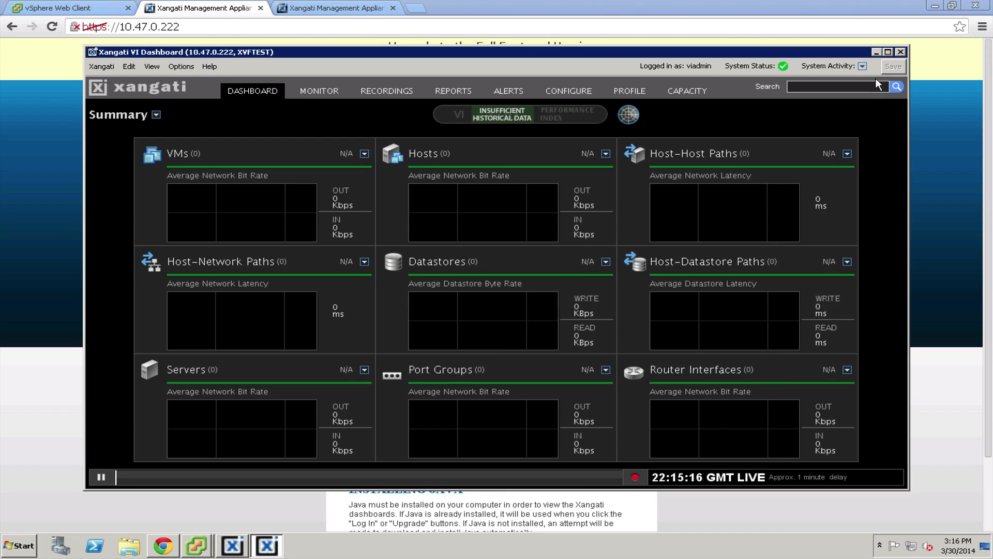
click(888, 52)
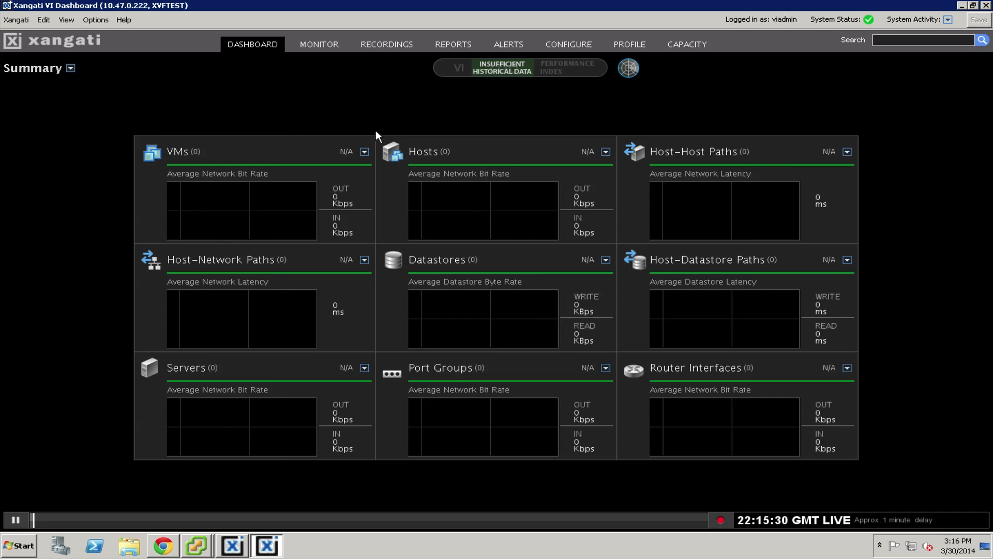
Switch the dashboard to the Full view and open the VMs panel's membership settings.
click(71, 69)
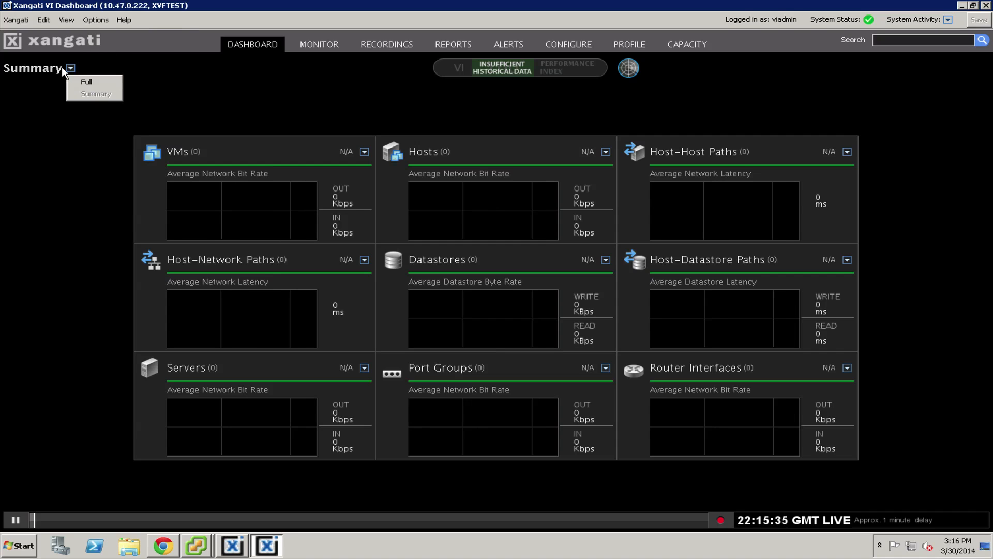
click(89, 83)
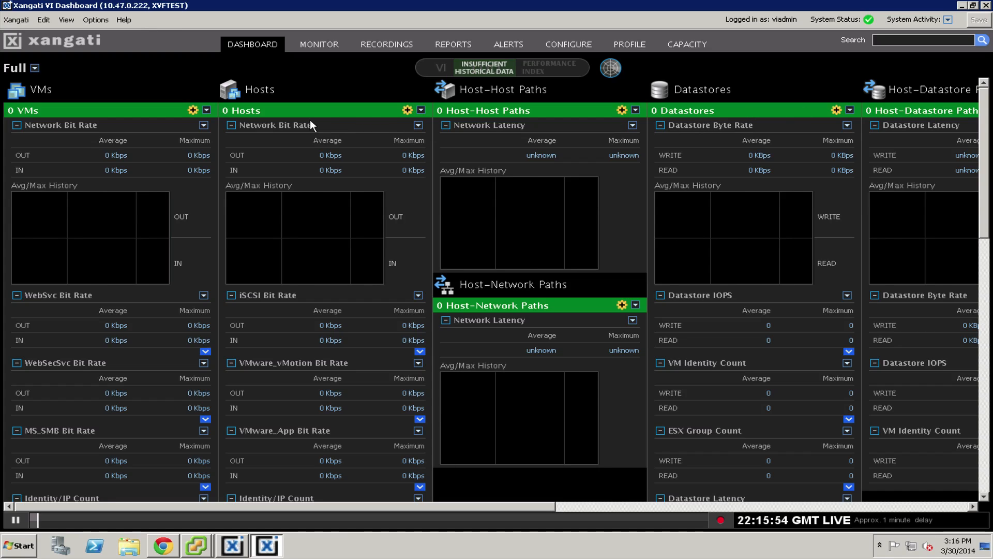
click(192, 110)
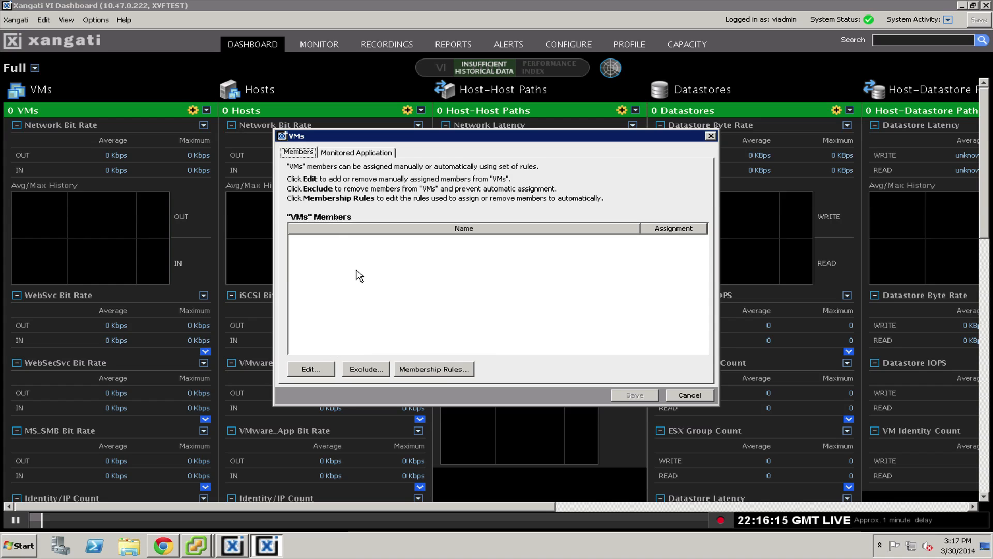
Add the VMs from GoldenClient-1 through the last Management Network entry as VMs members.
click(323, 371)
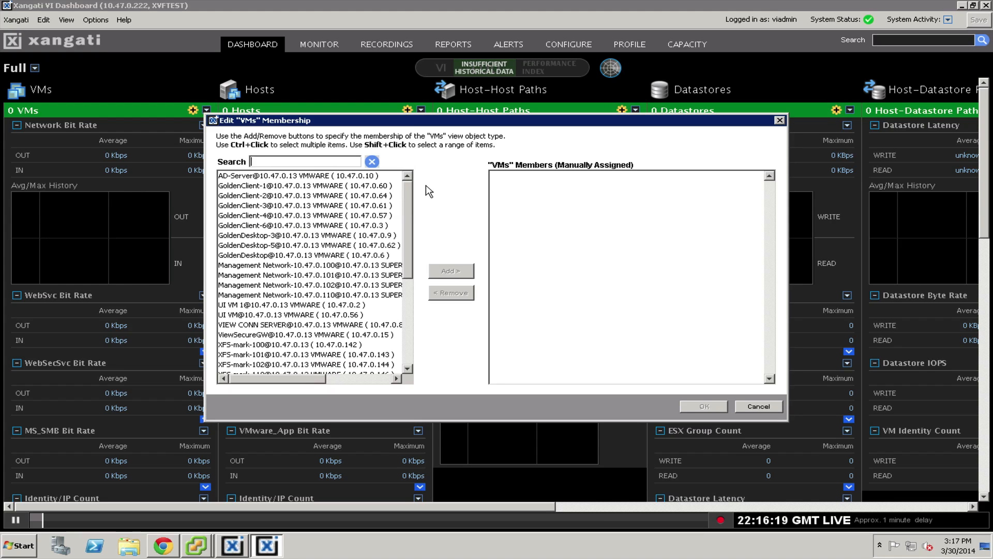
mouse_move(407, 190)
mouse_down()
mouse_move(410, 304)
mouse_move(411, 183)
mouse_up()
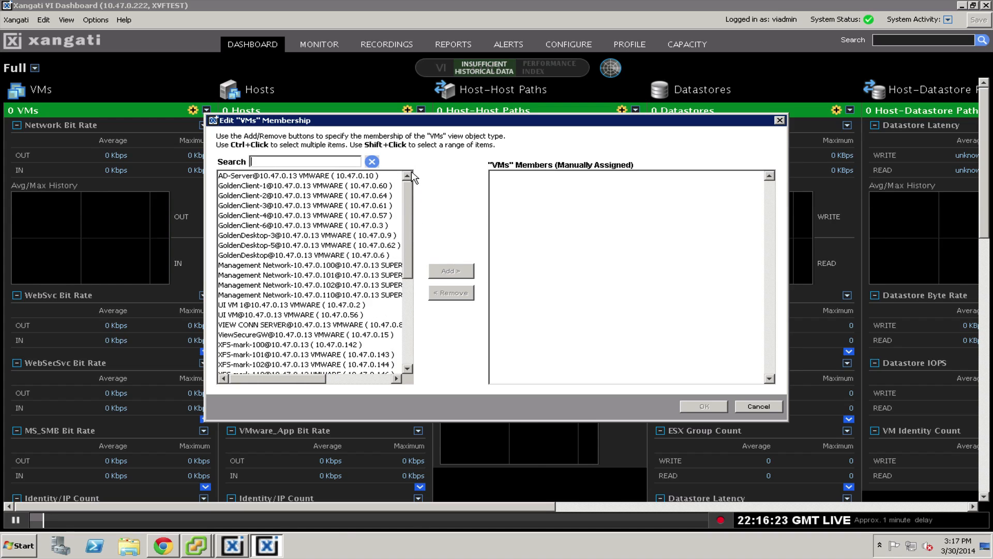
click(299, 186)
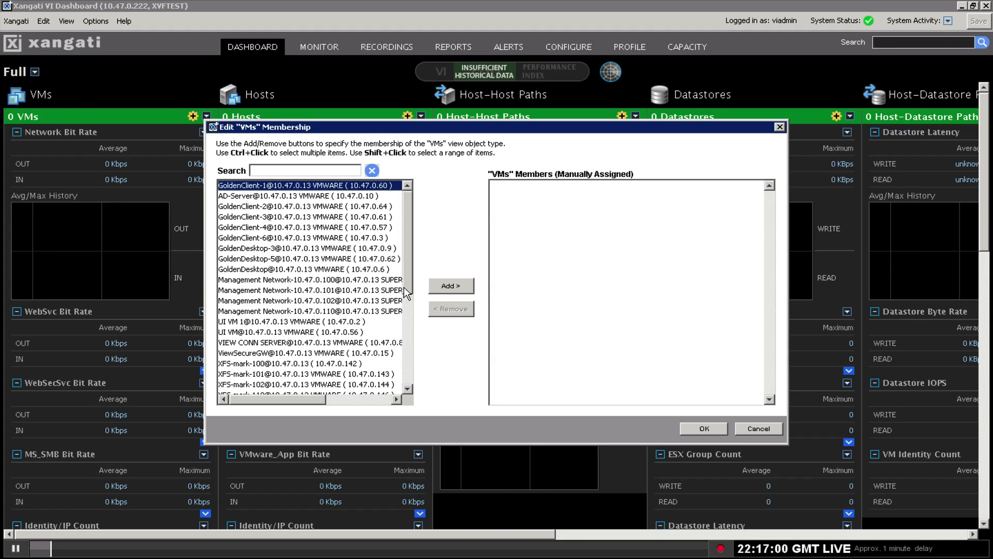
shift+click(298, 312)
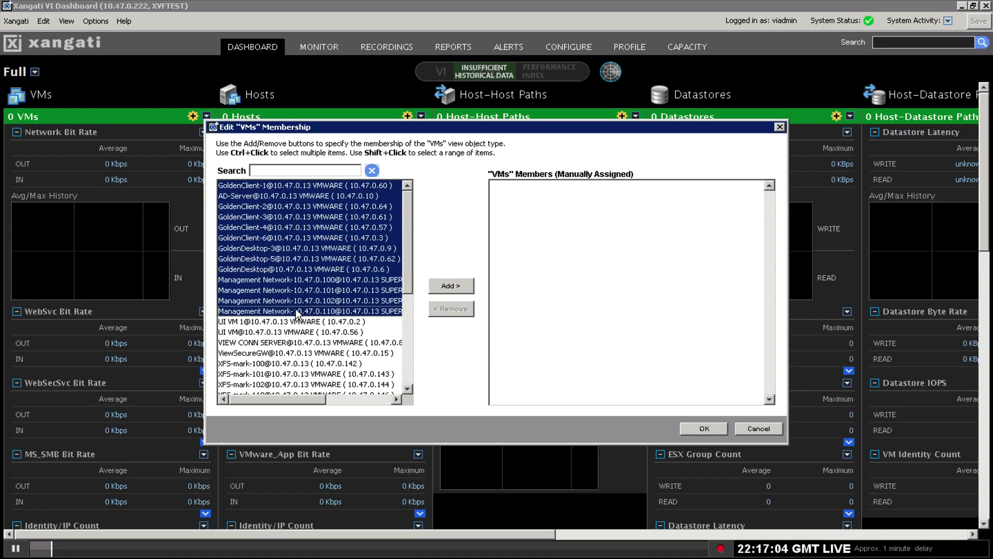
click(449, 286)
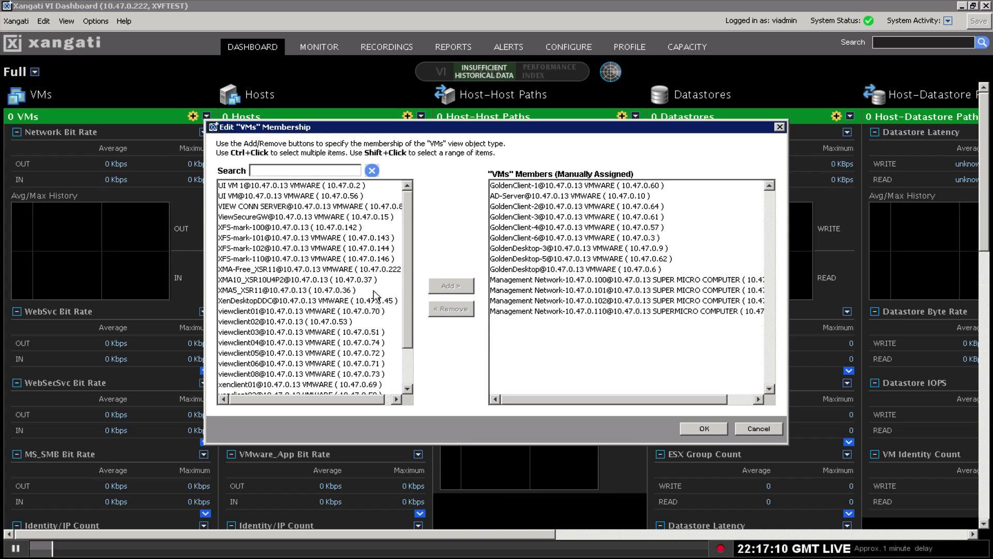
click(409, 364)
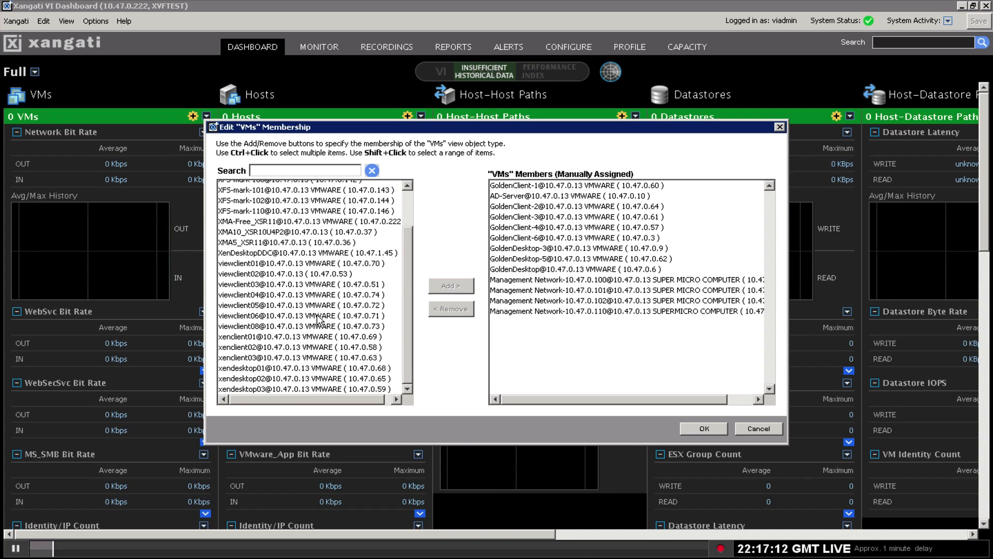
Filter the available list to 'x', add all xendesktop VMs, and confirm the manual members.
click(276, 170)
text(v)
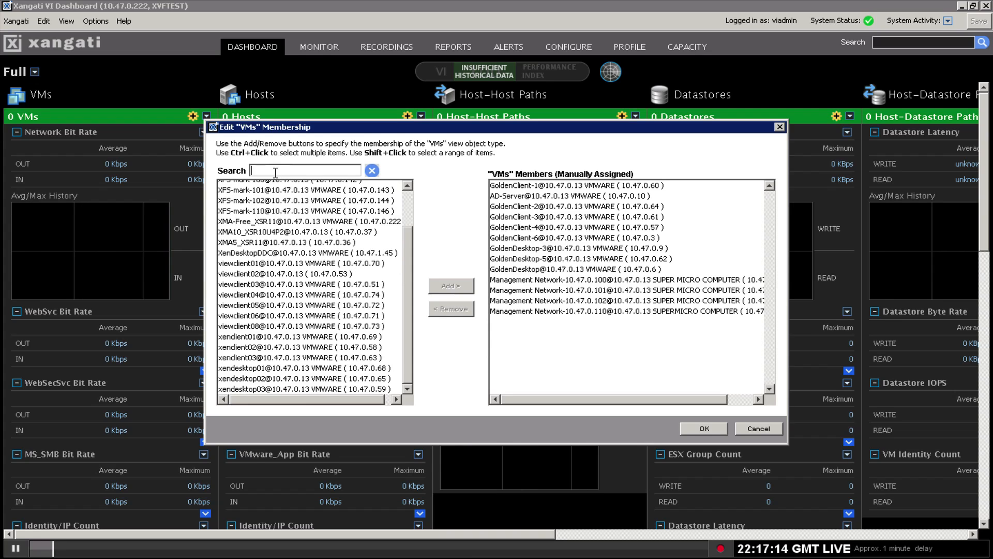
text(iew)
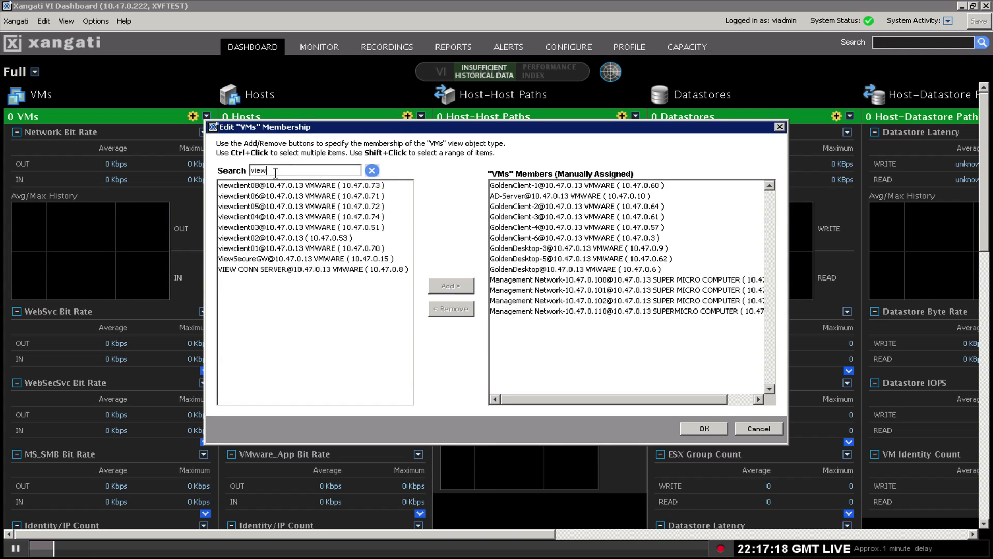
key(BackSpace)
key(BackSpace)
key(BackSpace)
key(BackSpace)
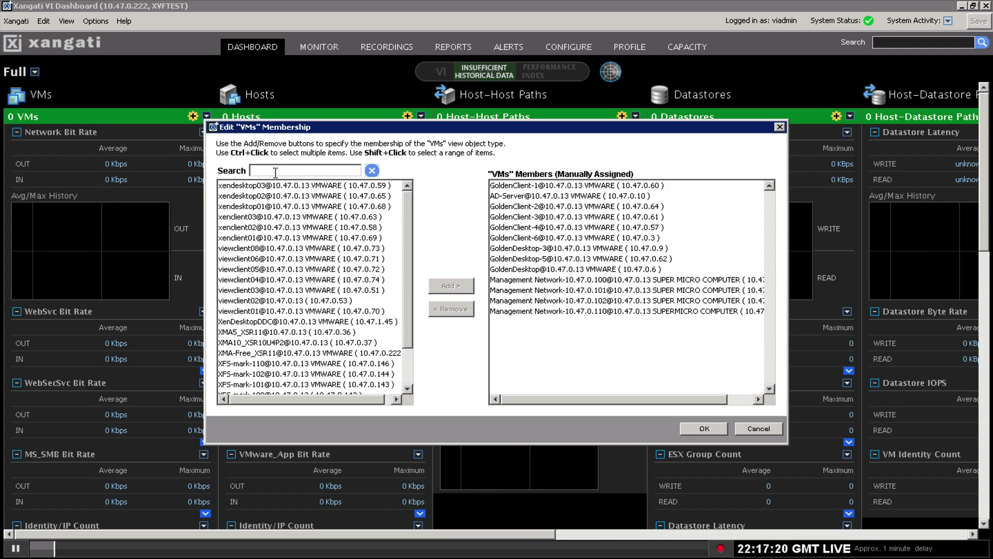
text(xf)
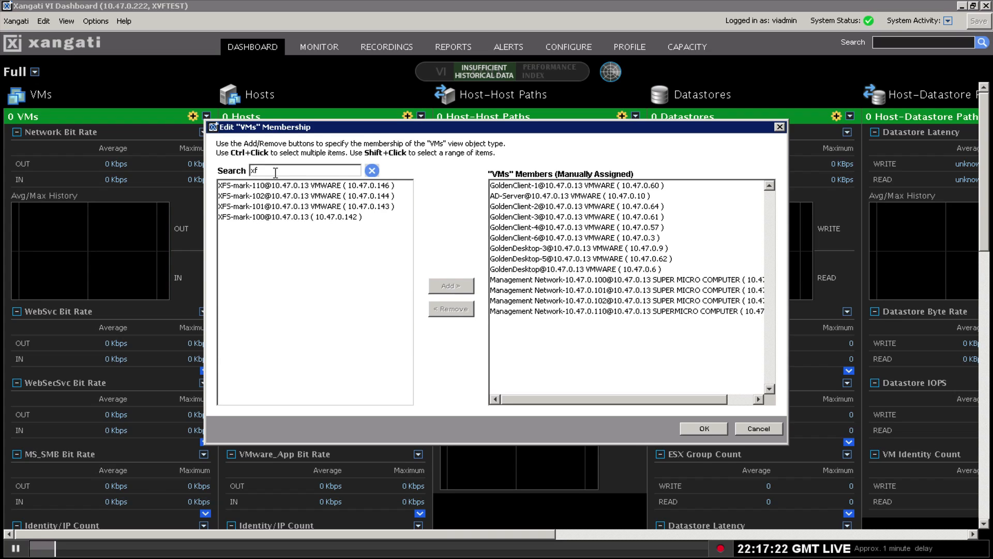
key(BackSpace)
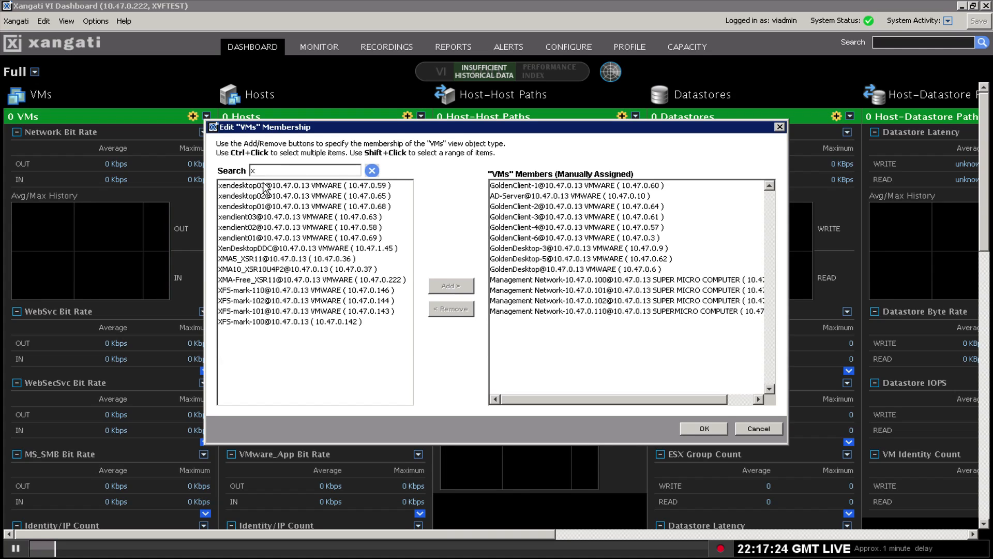
click(264, 186)
key(ctrl+a)
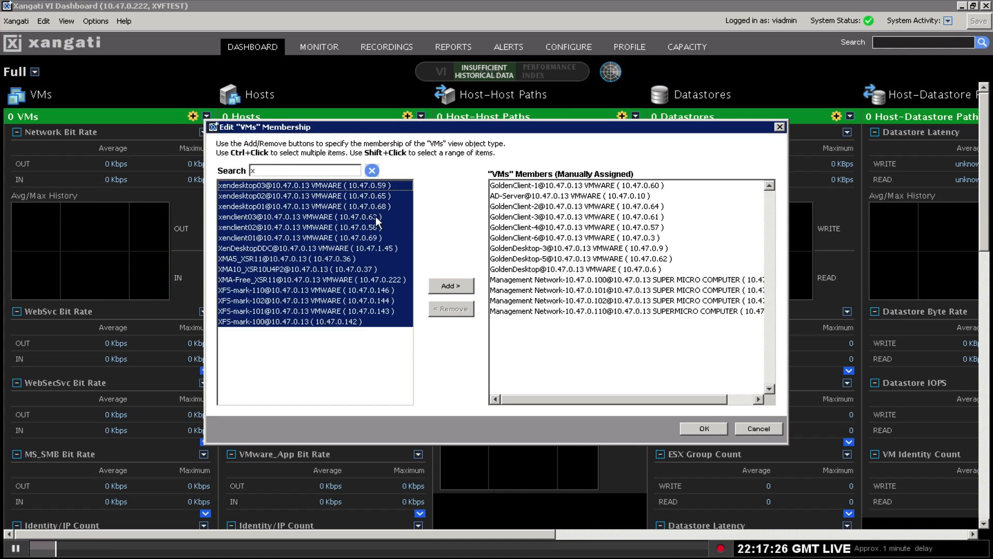
click(451, 288)
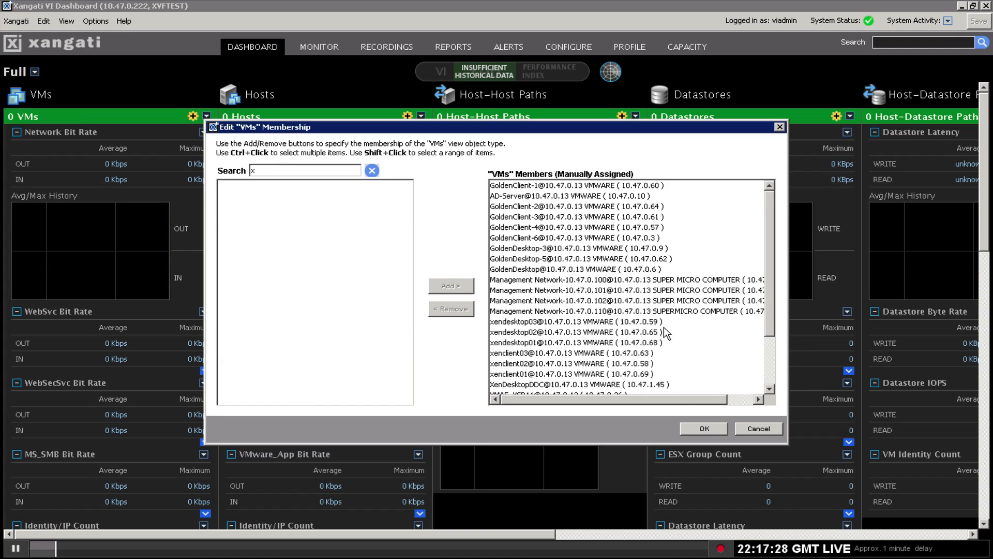
click(712, 430)
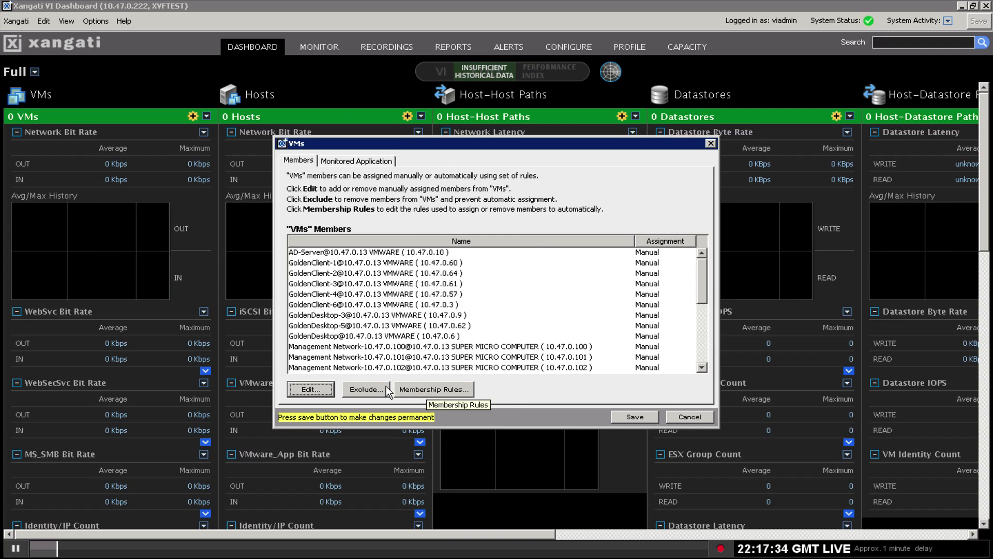
Try a new 'name starts with' membership rule, discard it, and save the VMs membership.
click(435, 395)
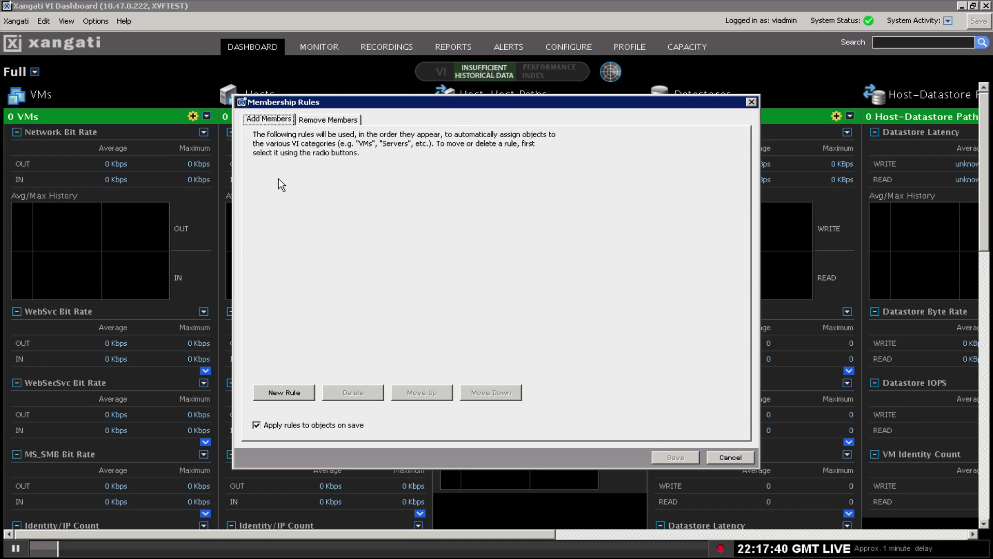
click(292, 393)
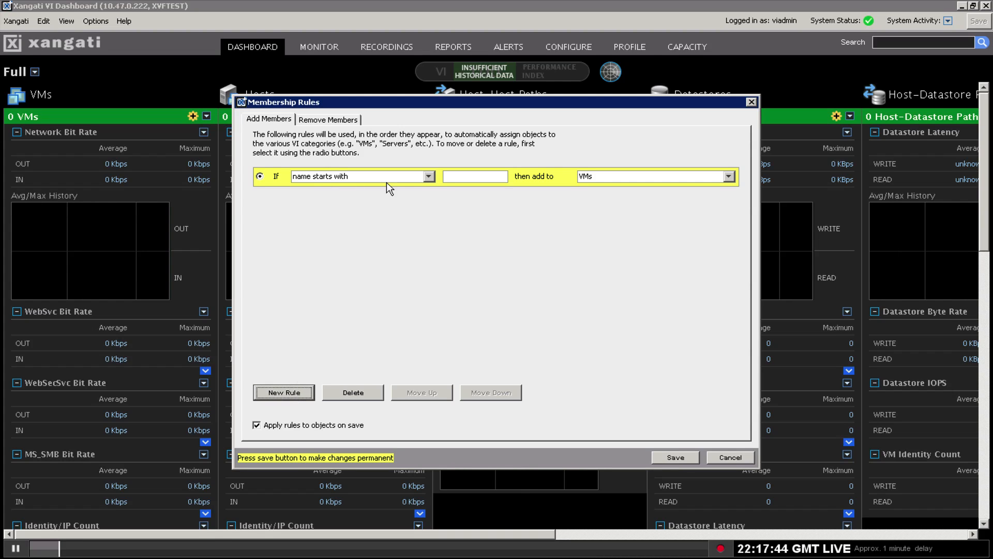
click(429, 177)
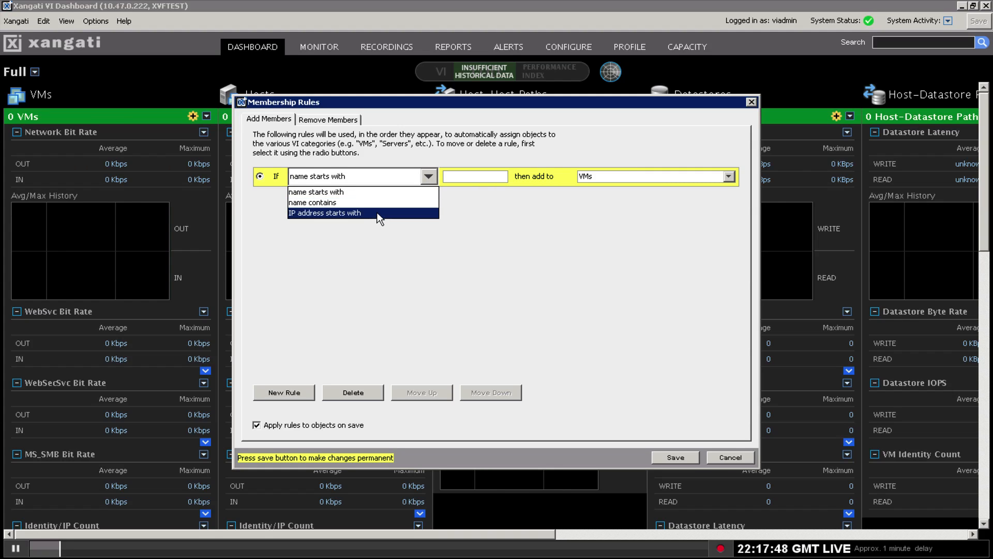
click(477, 178)
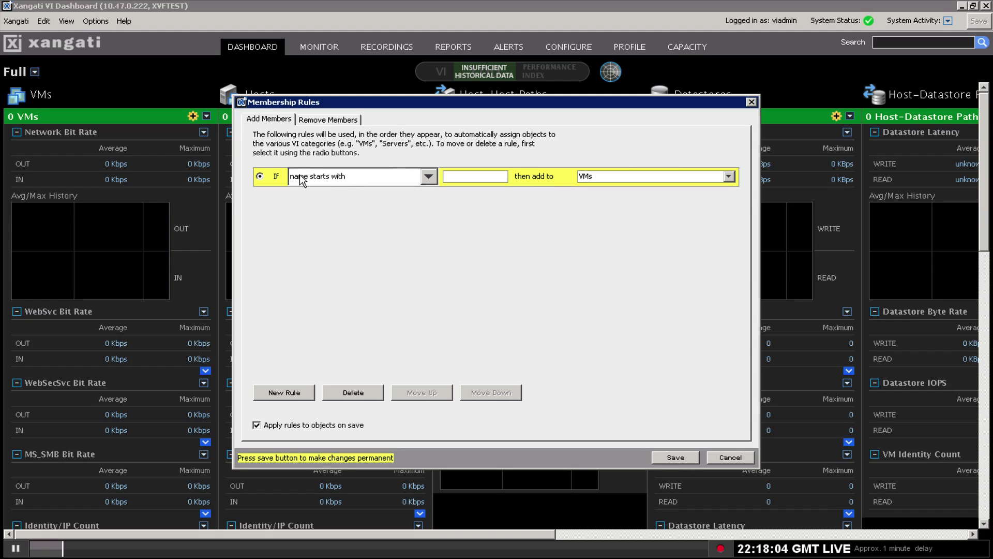
click(433, 179)
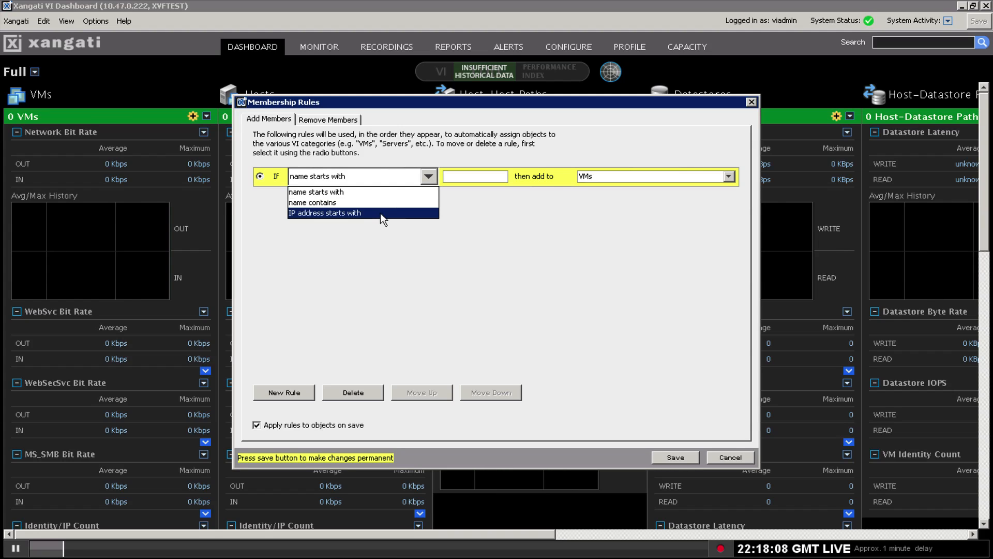
click(479, 174)
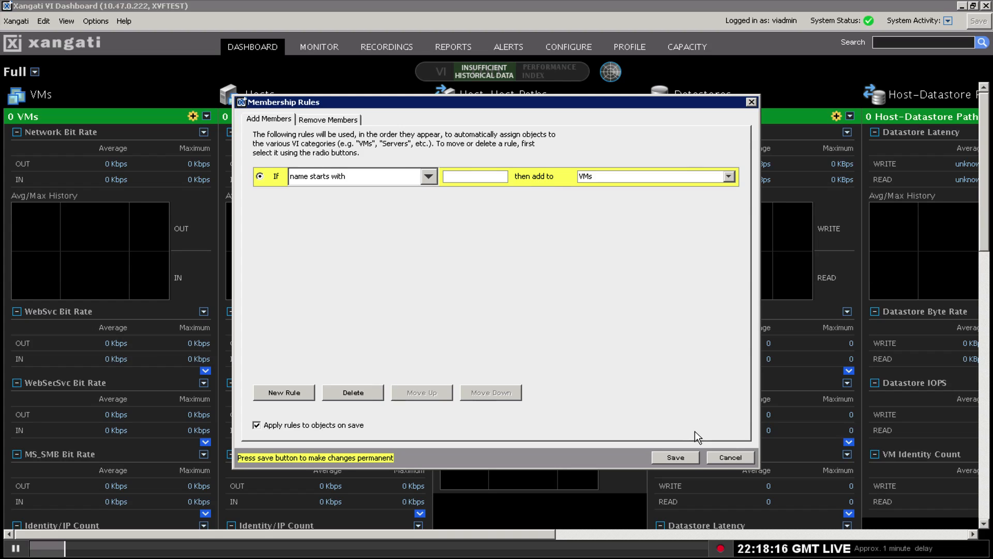
click(726, 456)
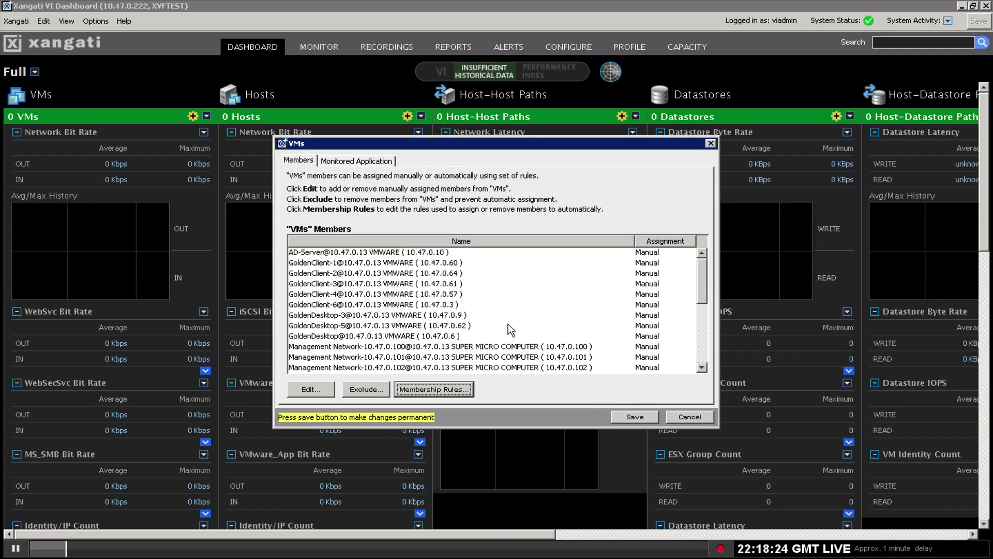
click(635, 417)
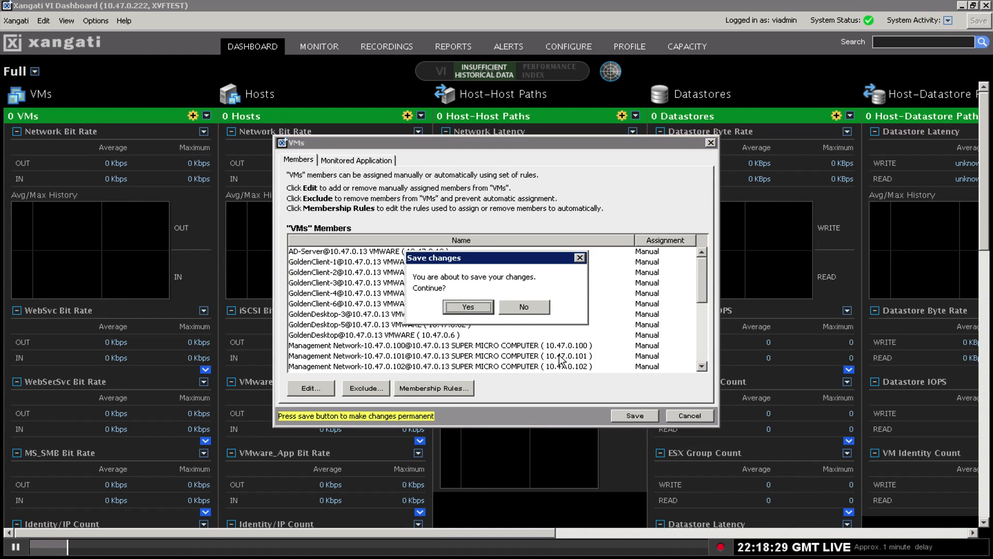
click(483, 310)
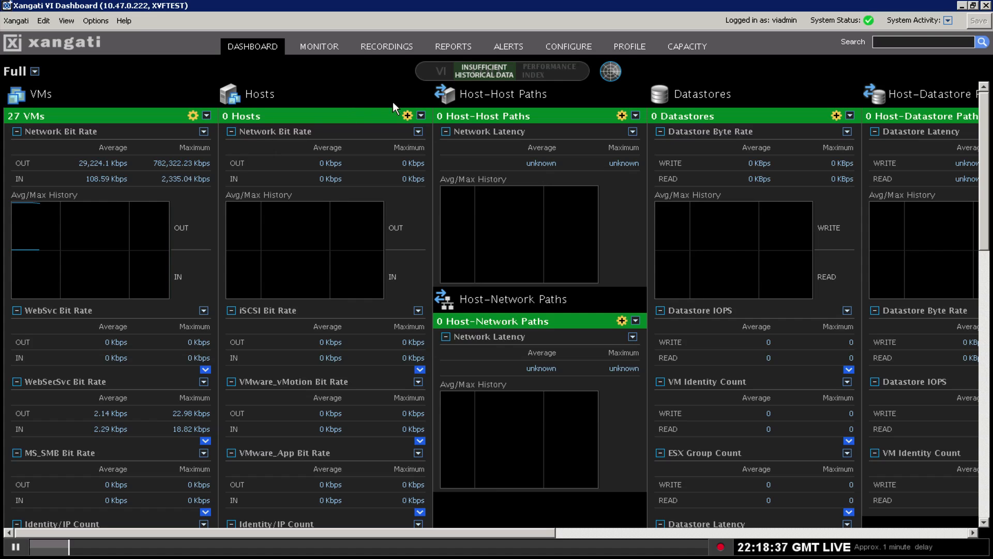
Add all four ESX hosts as Hosts members and save the membership.
click(409, 116)
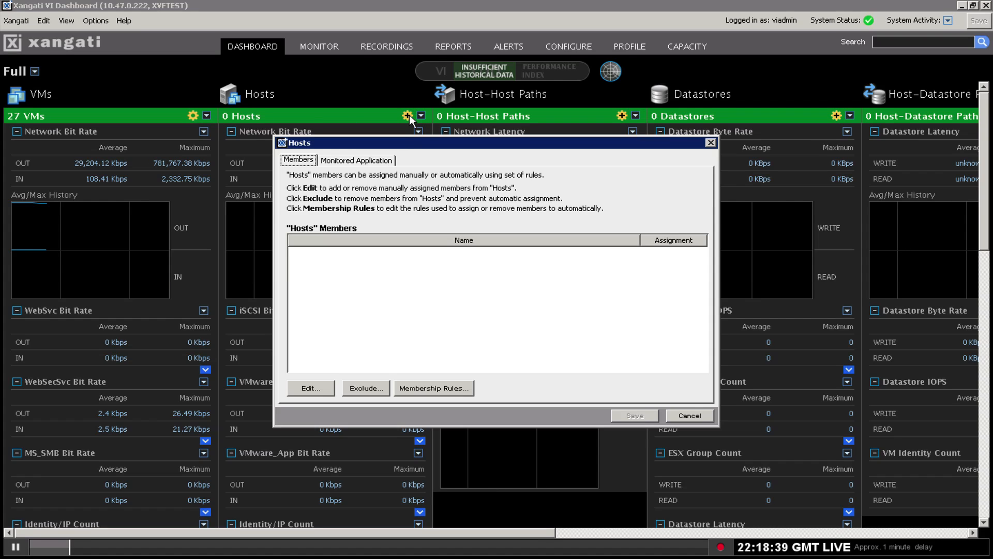
click(315, 389)
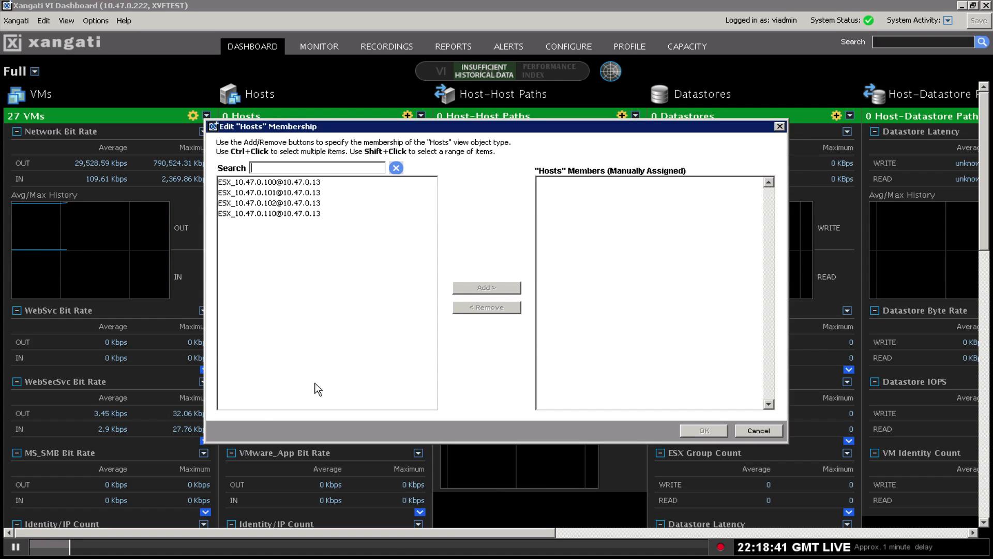
click(280, 185)
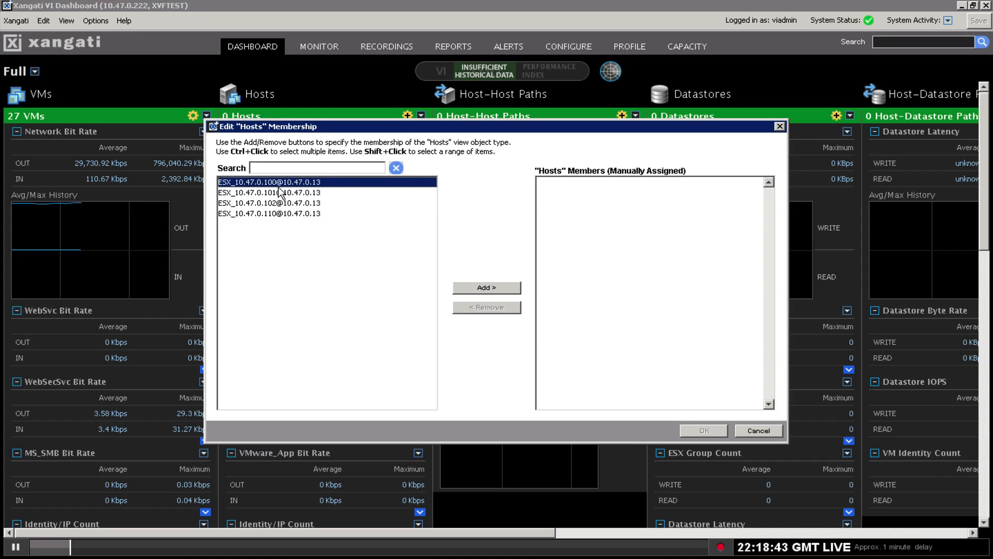
key(ctrl+a)
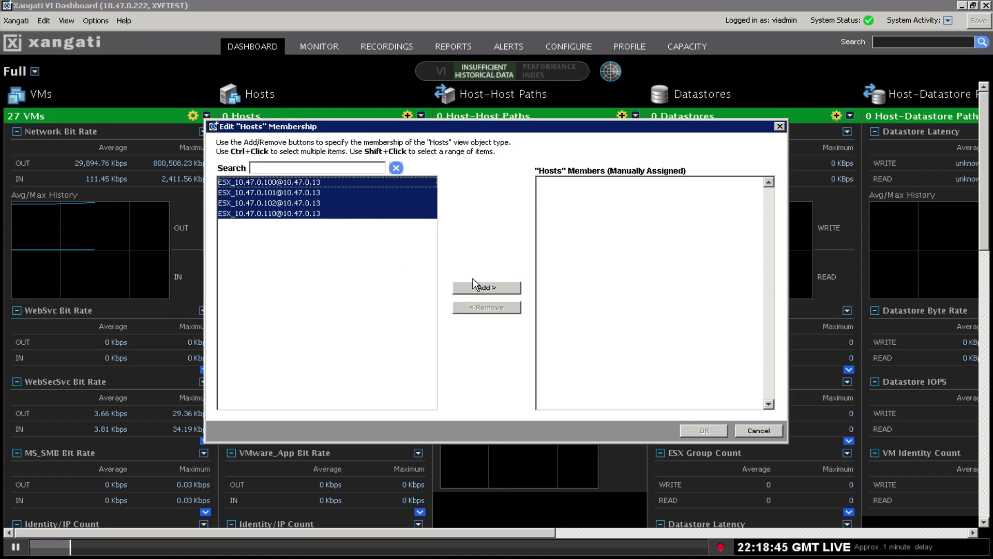
click(488, 288)
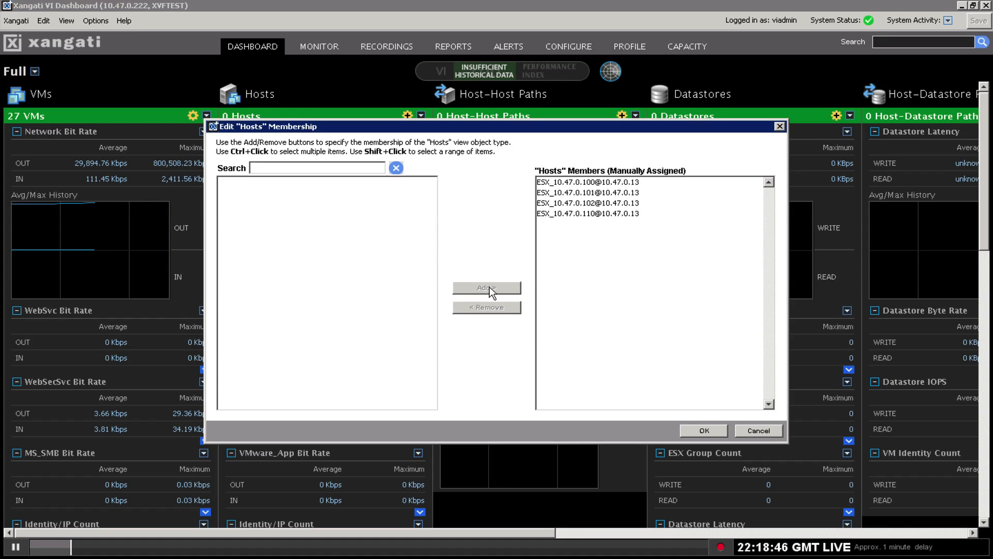
click(706, 429)
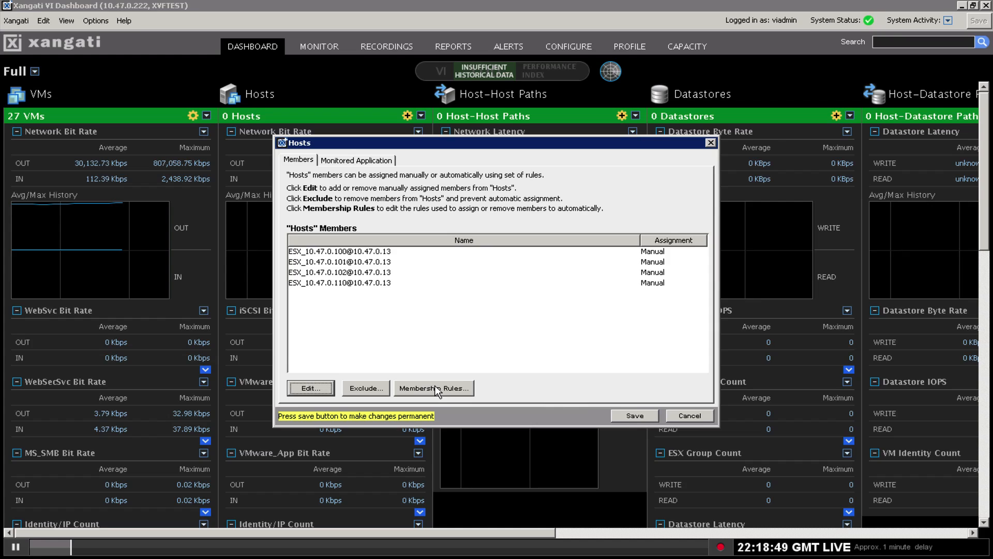
click(635, 416)
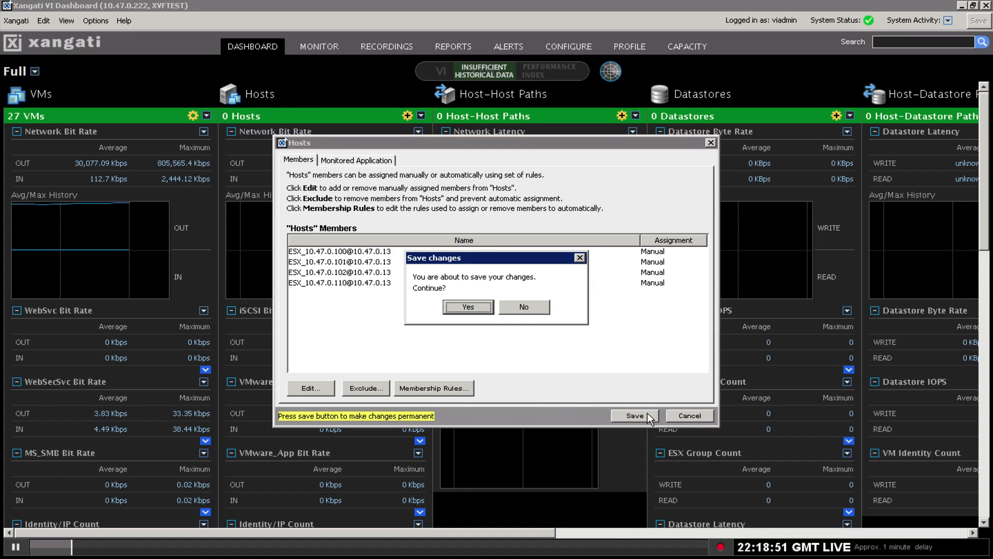
click(486, 315)
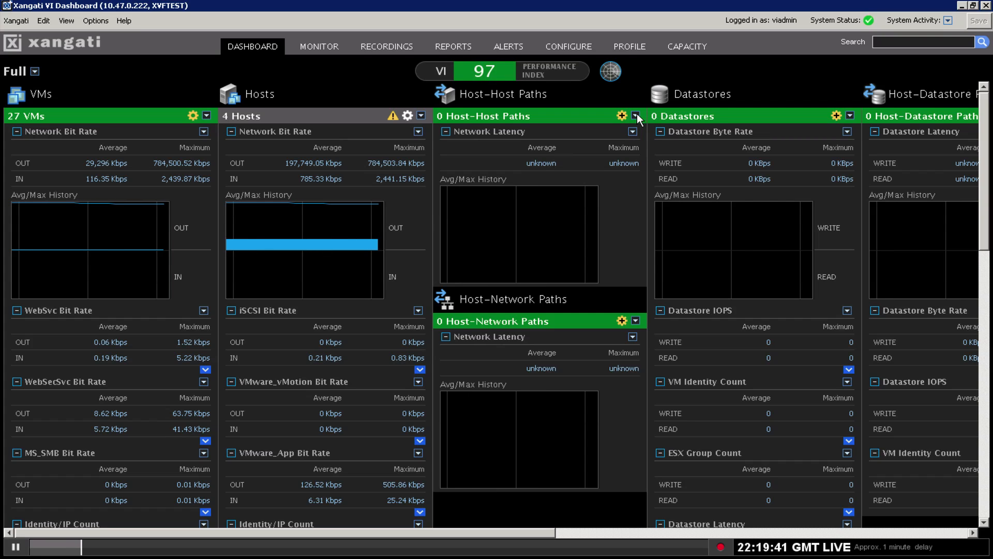
Hide the Host-Host Paths and Host-Network Paths panels from the dashboard.
click(637, 114)
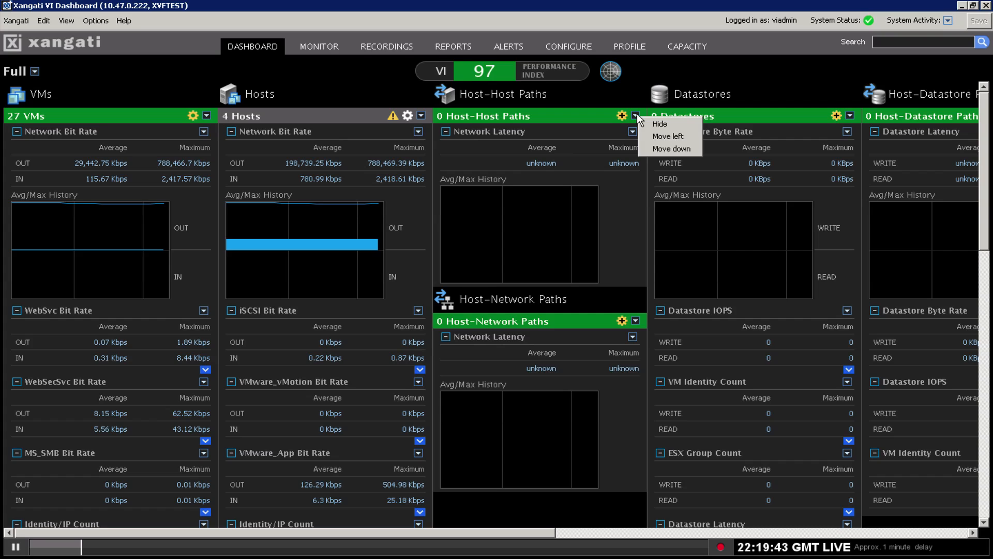
click(661, 124)
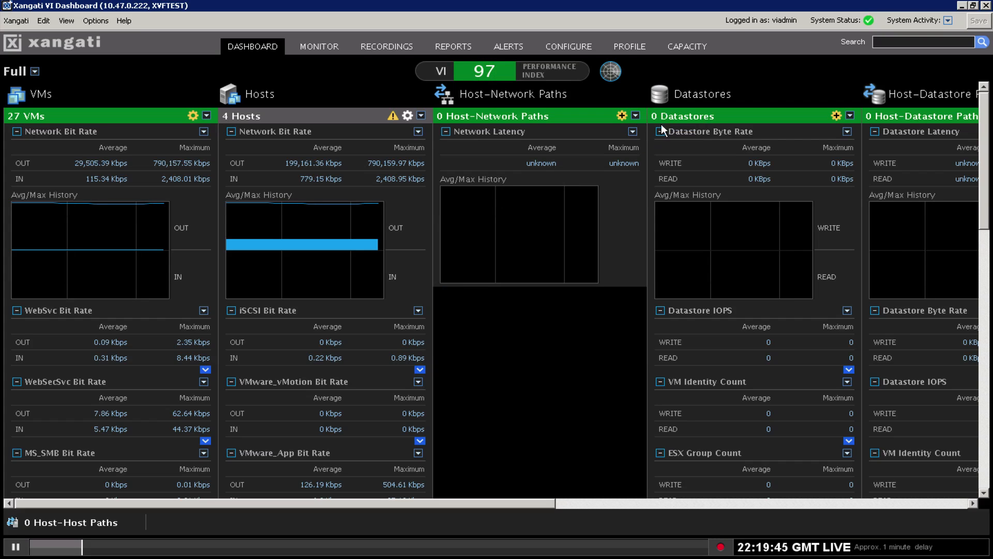
click(635, 113)
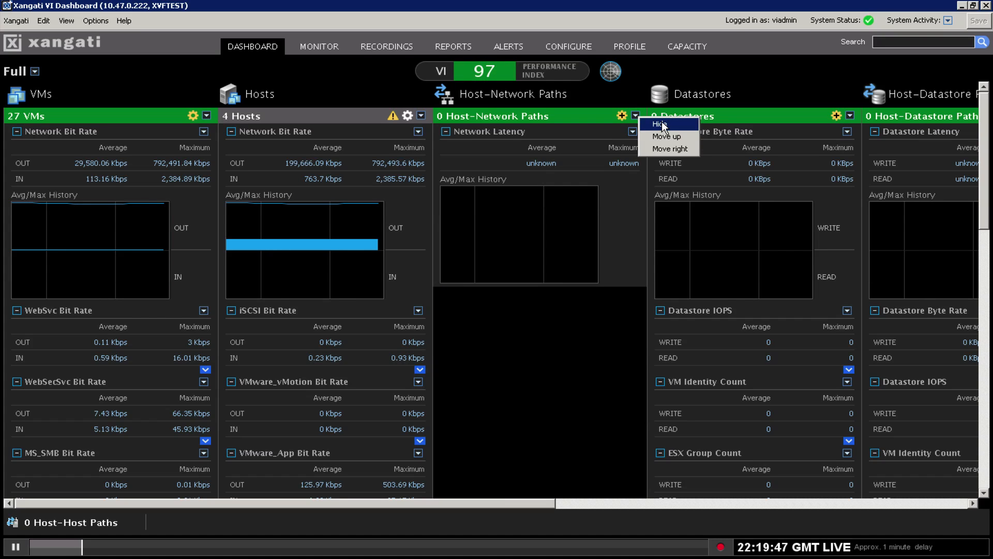
click(661, 124)
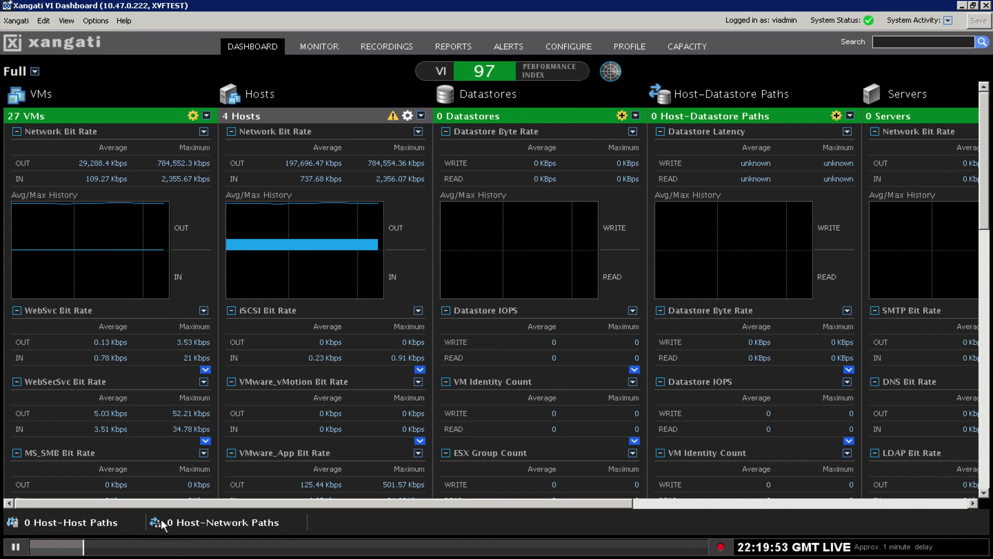
click(622, 114)
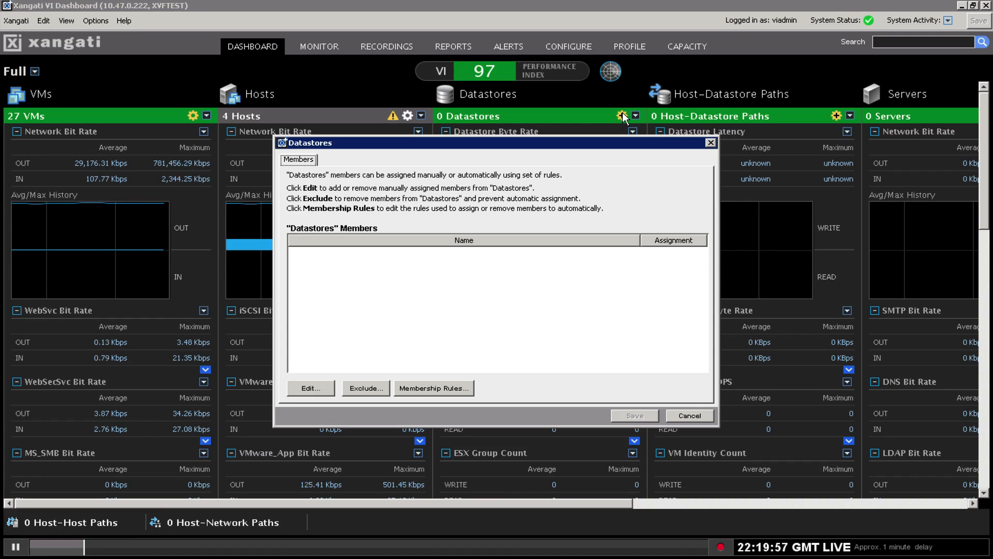
click(319, 390)
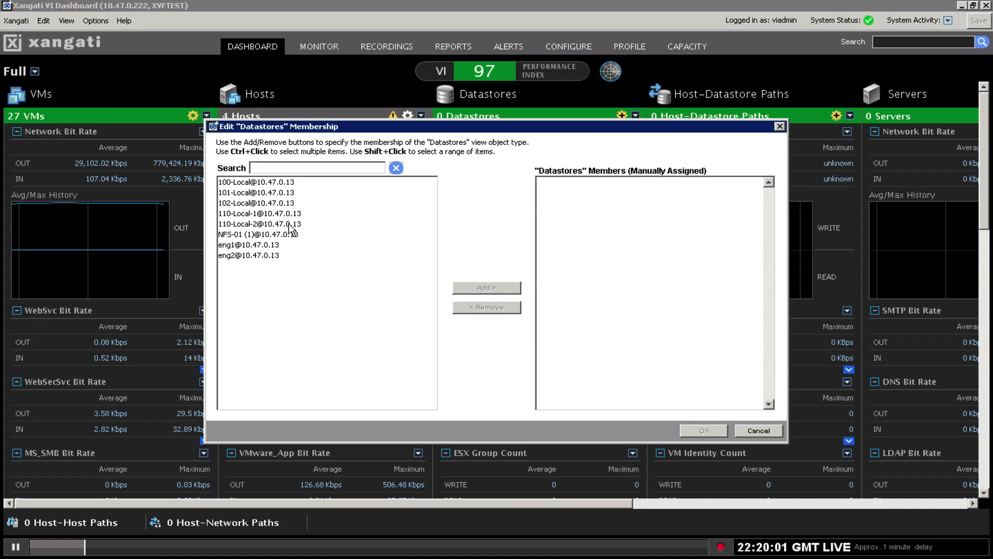
click(270, 182)
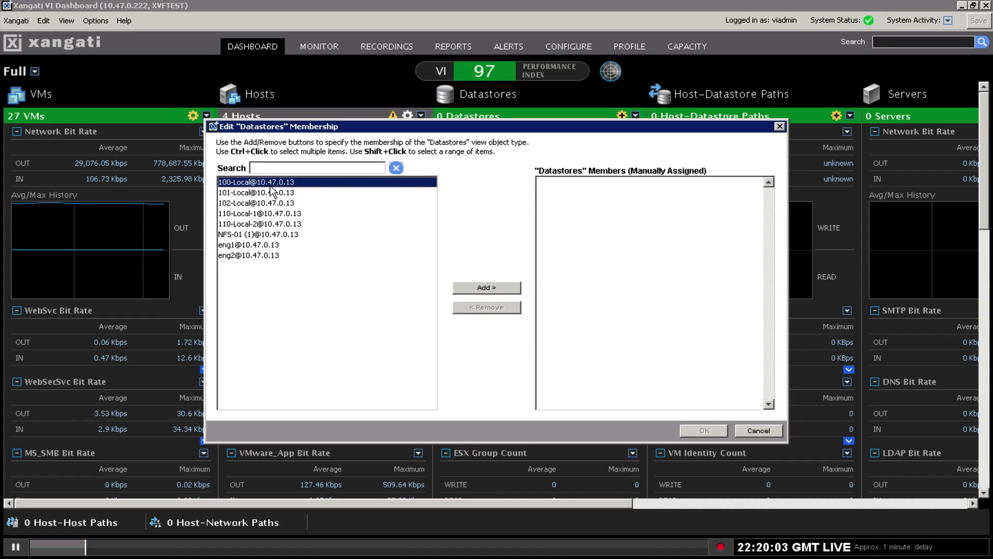
key(ctrl+a)
click(487, 288)
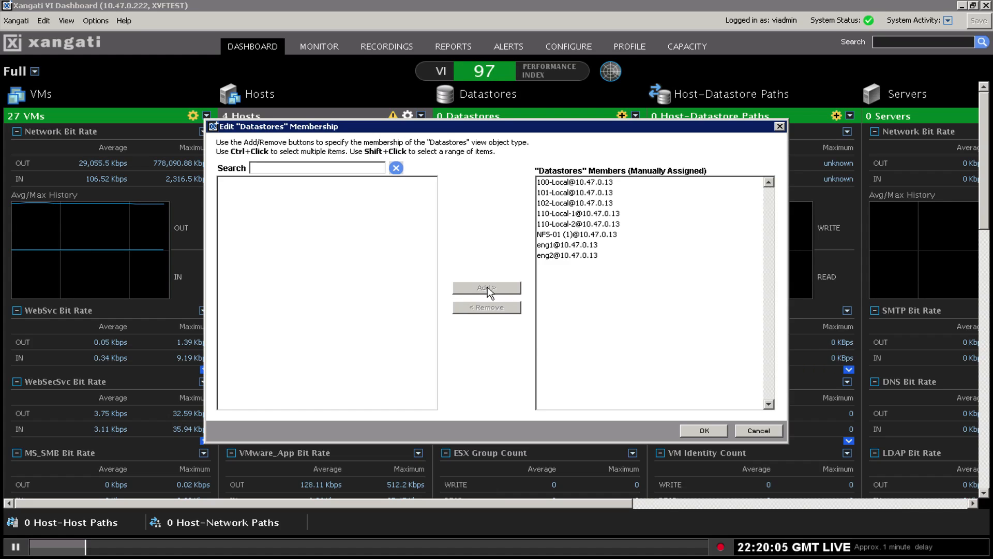
click(711, 429)
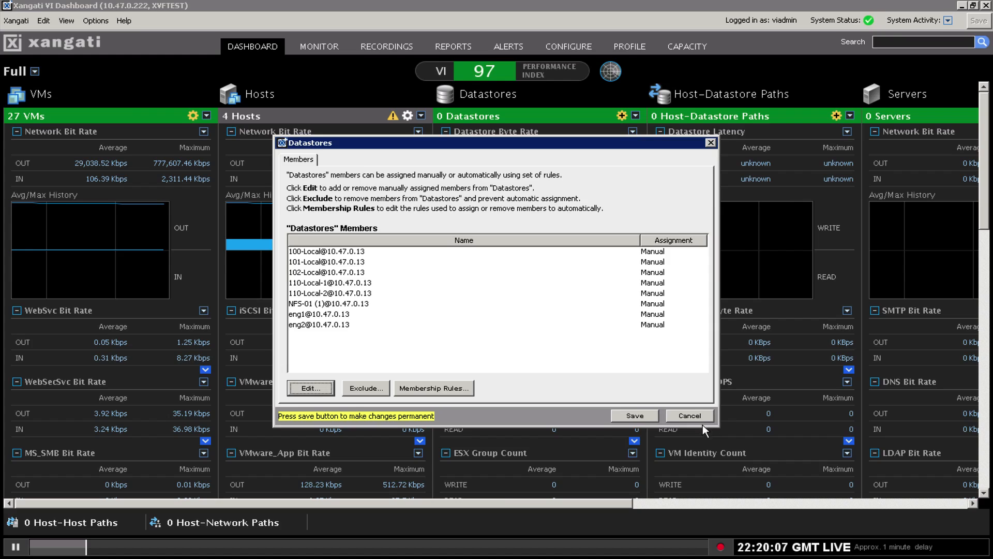
click(637, 417)
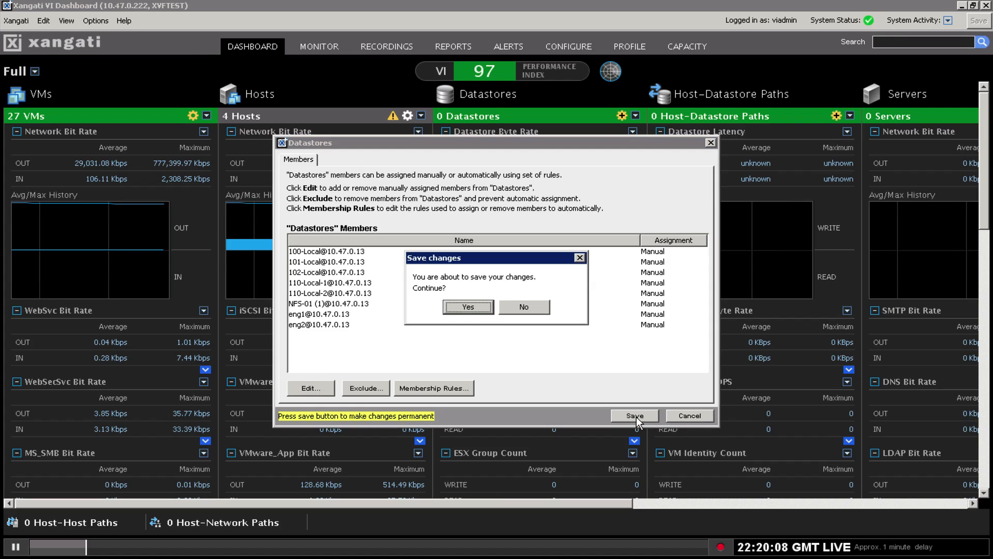
click(470, 309)
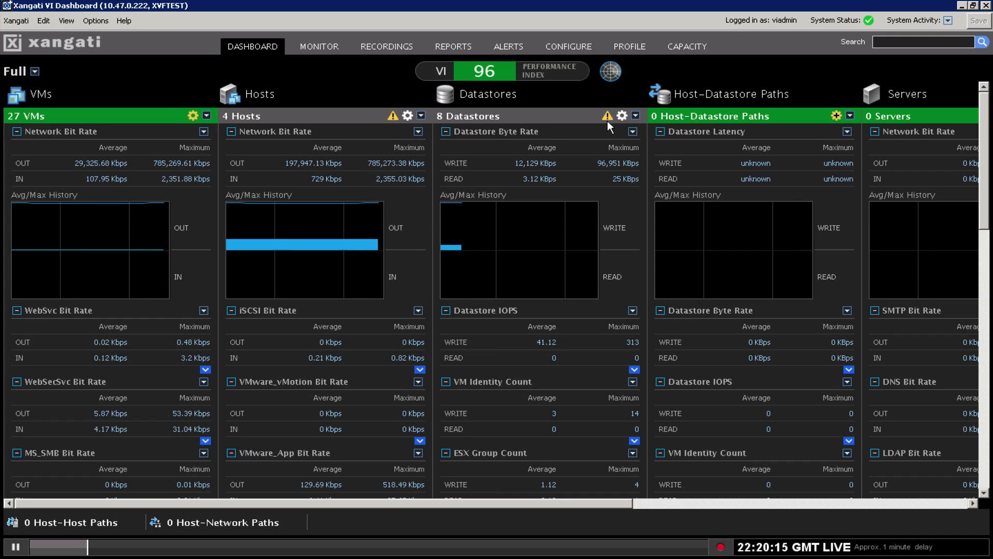
Add all twelve host-datastore paths as Host-Datastore Paths members and save the membership.
click(837, 116)
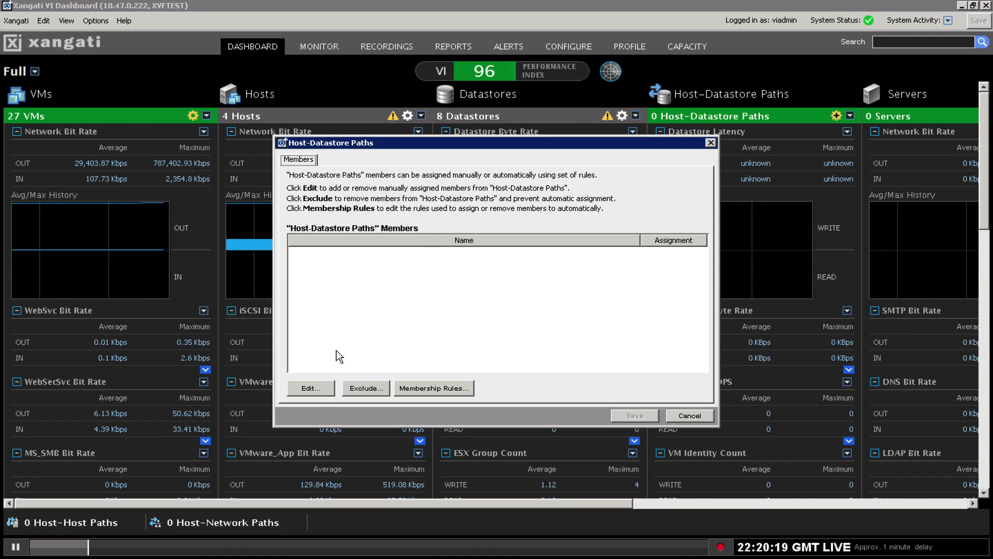
click(322, 387)
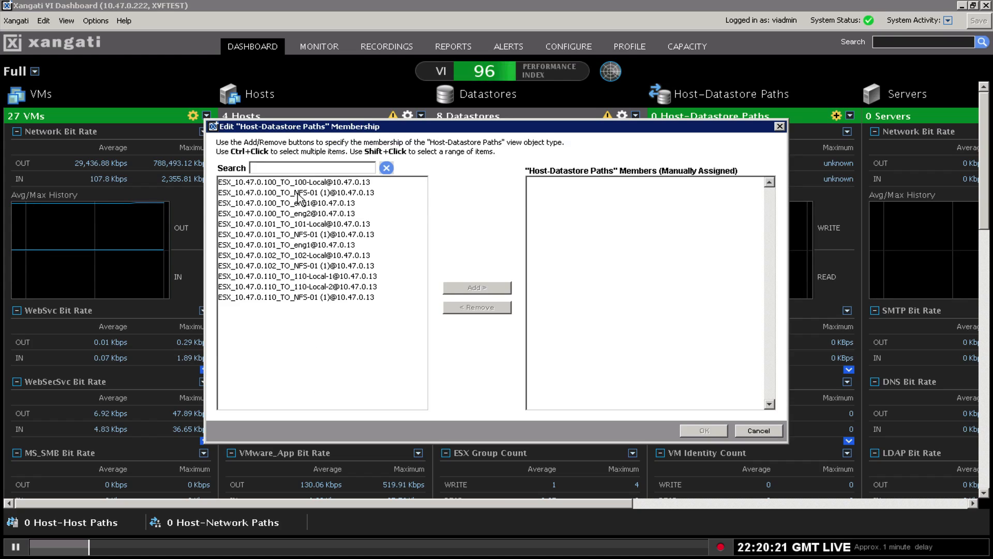
click(297, 193)
key(ctrl+a)
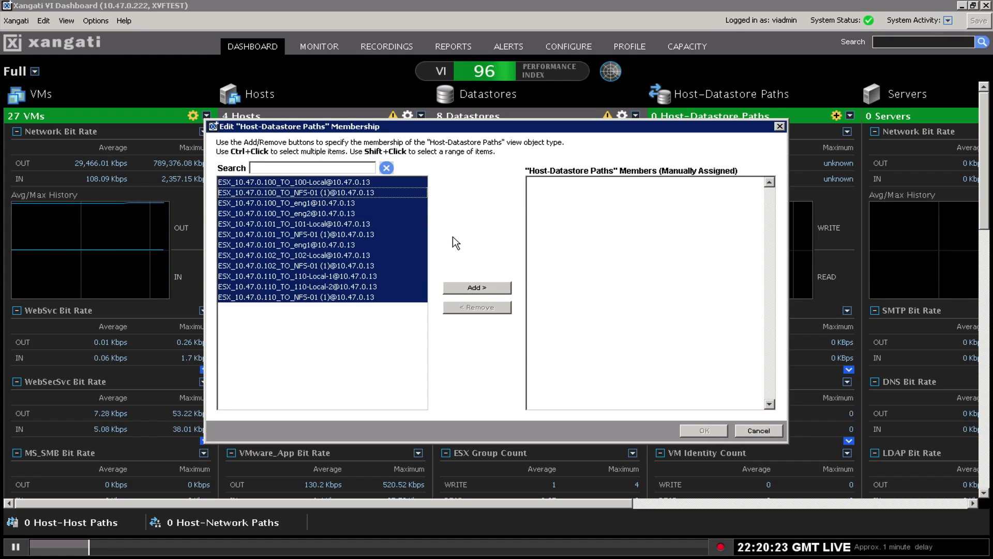
click(477, 288)
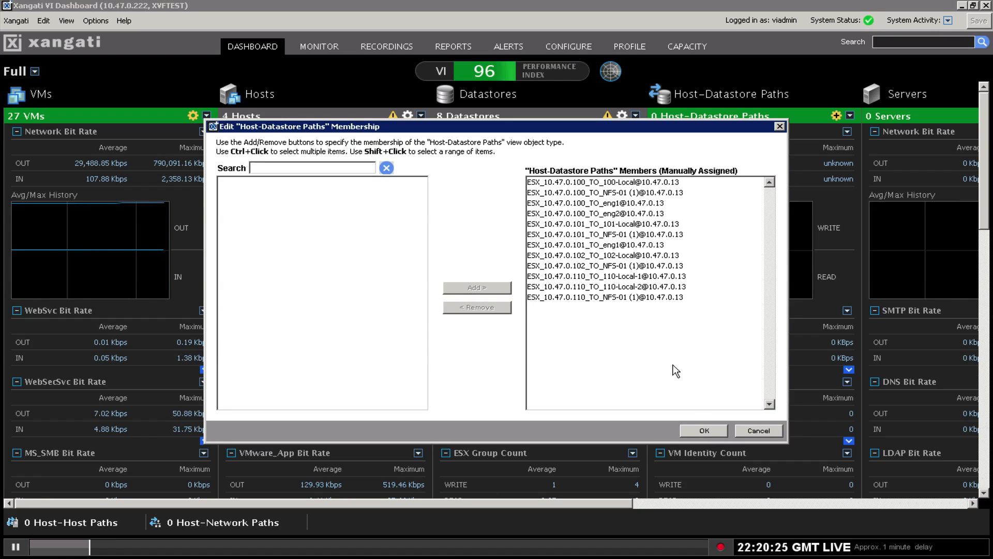
click(714, 431)
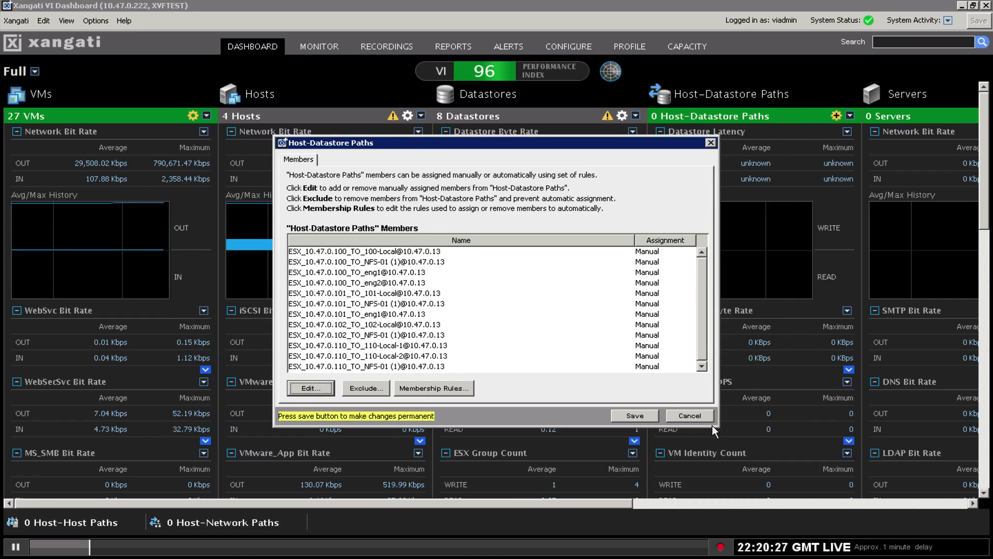
click(631, 415)
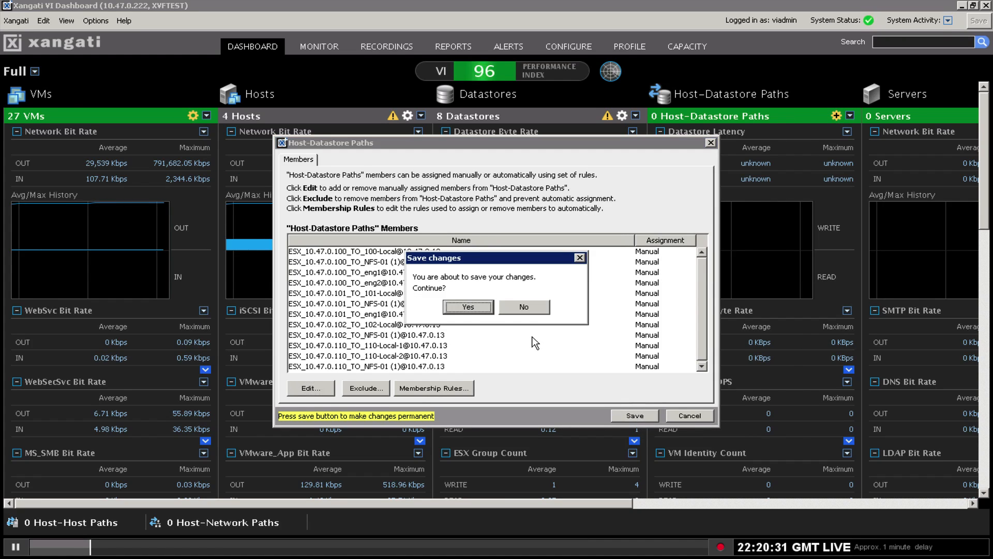
click(470, 309)
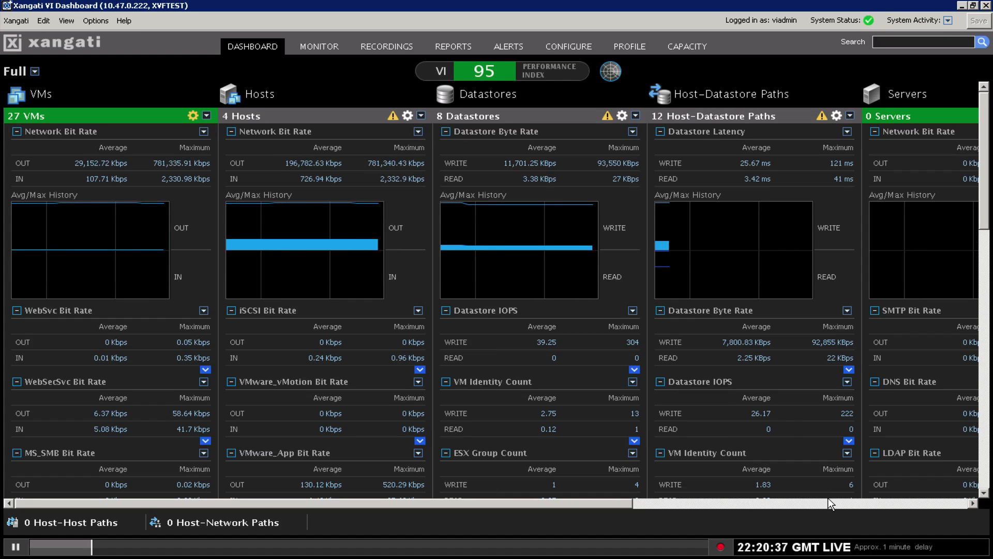
Scroll the dashboard right to reveal the Servers, Port Groups and Router Interfaces panels.
scroll(828, 503, down, 1)
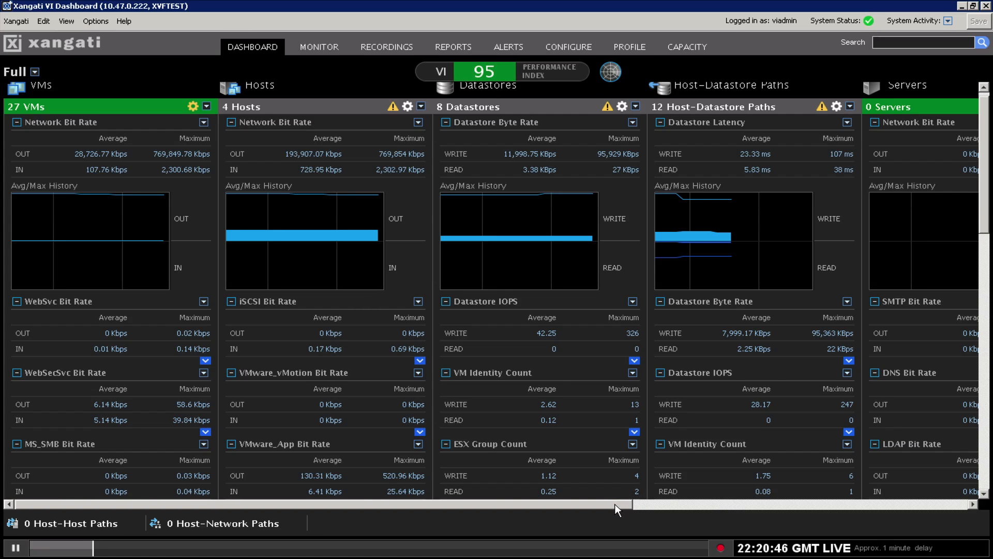
drag(616, 504, 726, 504)
drag(761, 504, 967, 507)
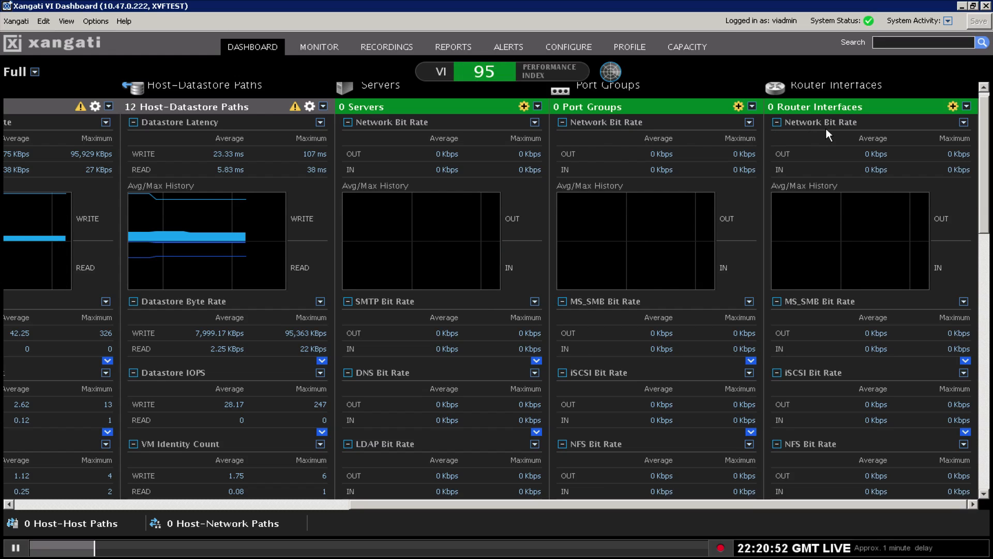
click(988, 88)
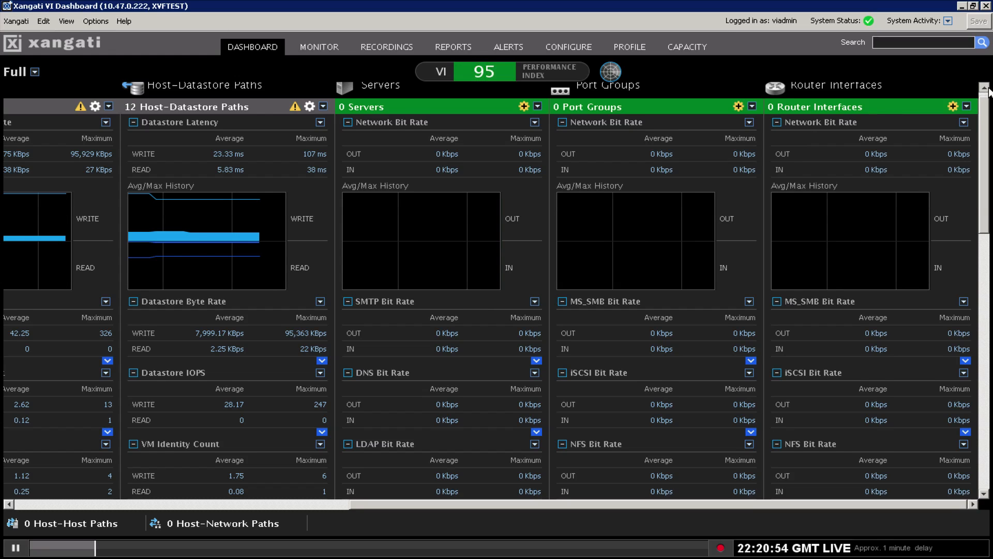
click(988, 88)
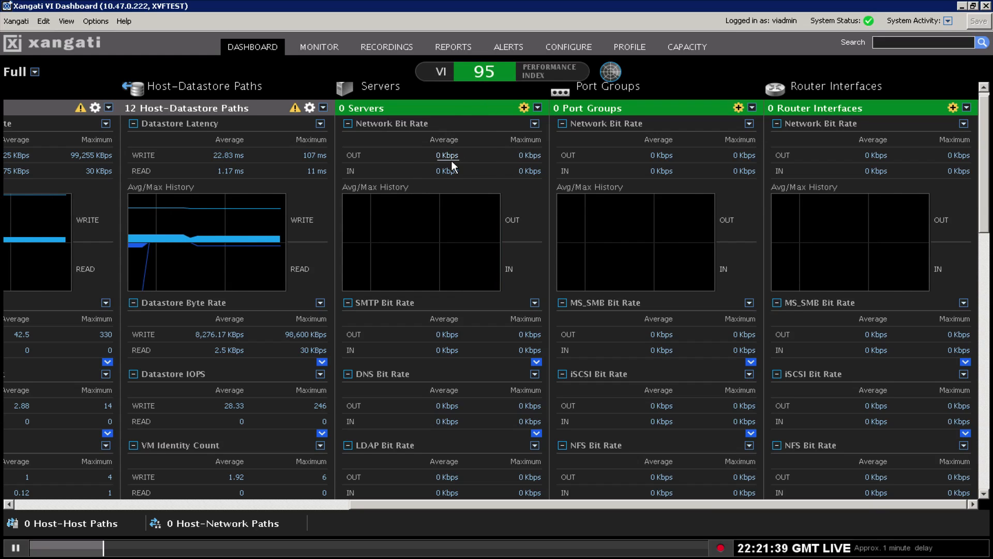
Hide the Servers panel so it minimizes to the bottom bar as 0 Servers.
click(538, 108)
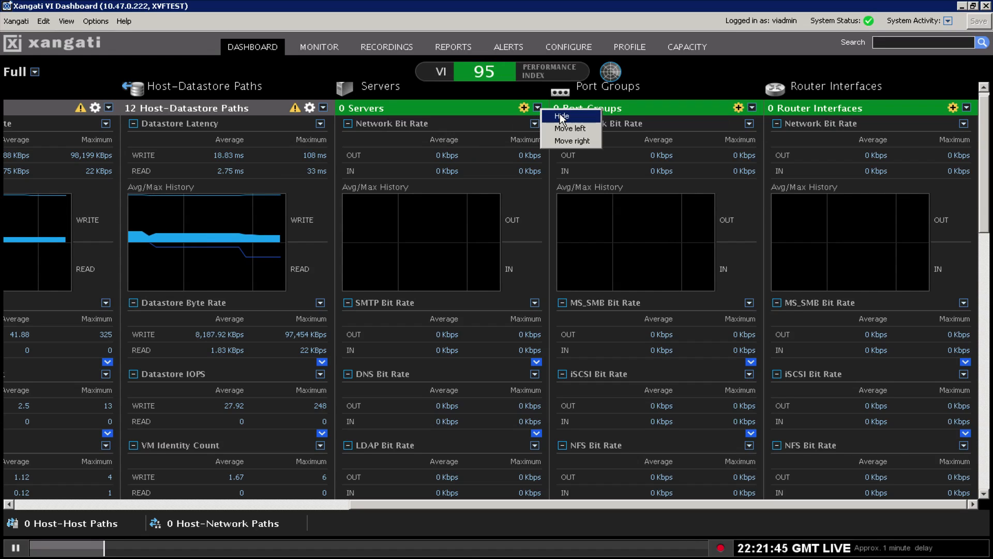
click(561, 115)
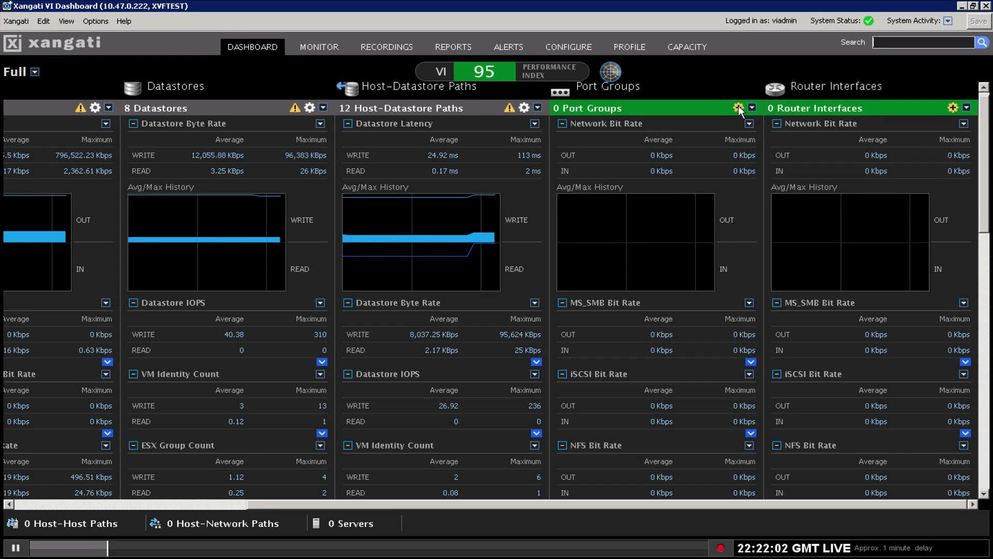
Add all fifteen available port groups as Port Groups members and save the membership.
click(738, 108)
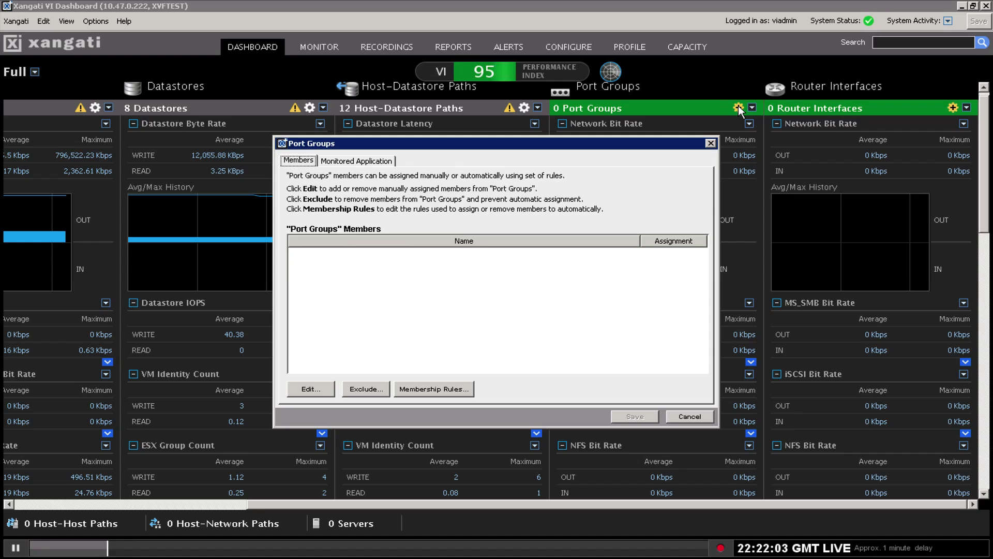
click(313, 389)
click(295, 183)
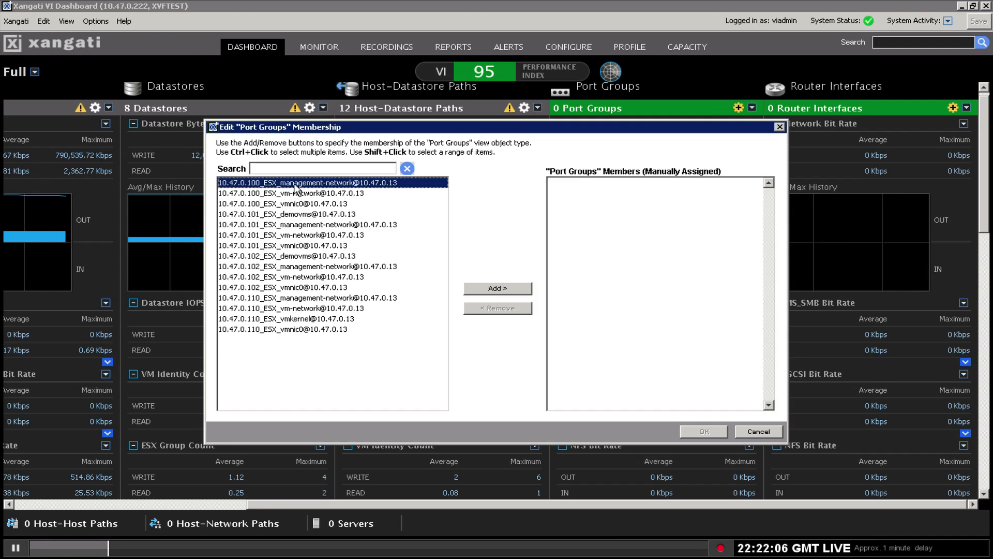
key(ctrl+a)
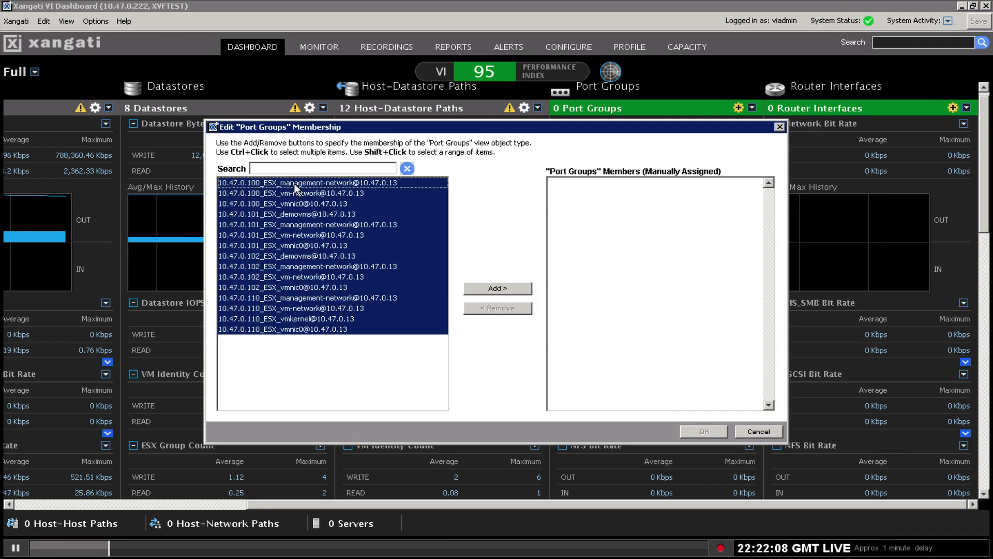
click(497, 288)
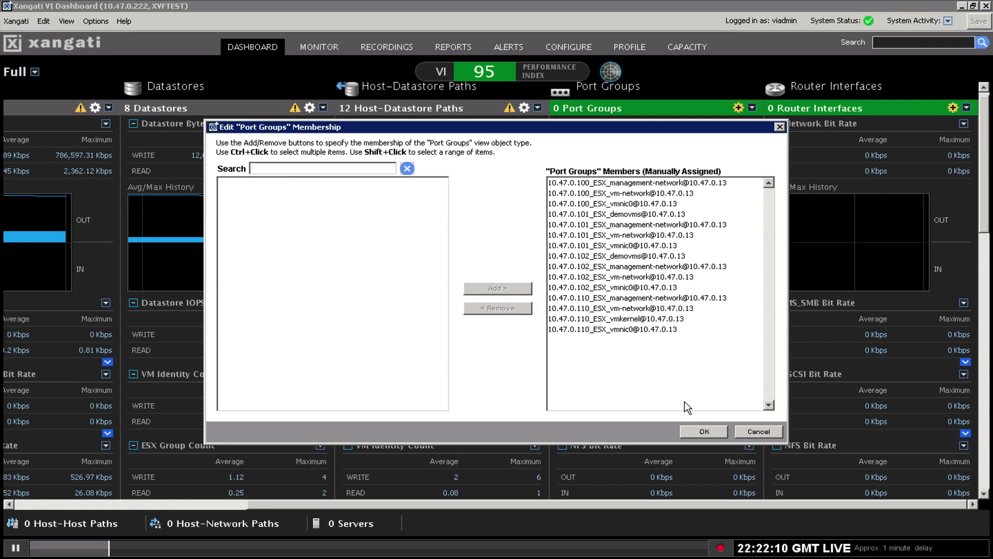
click(705, 432)
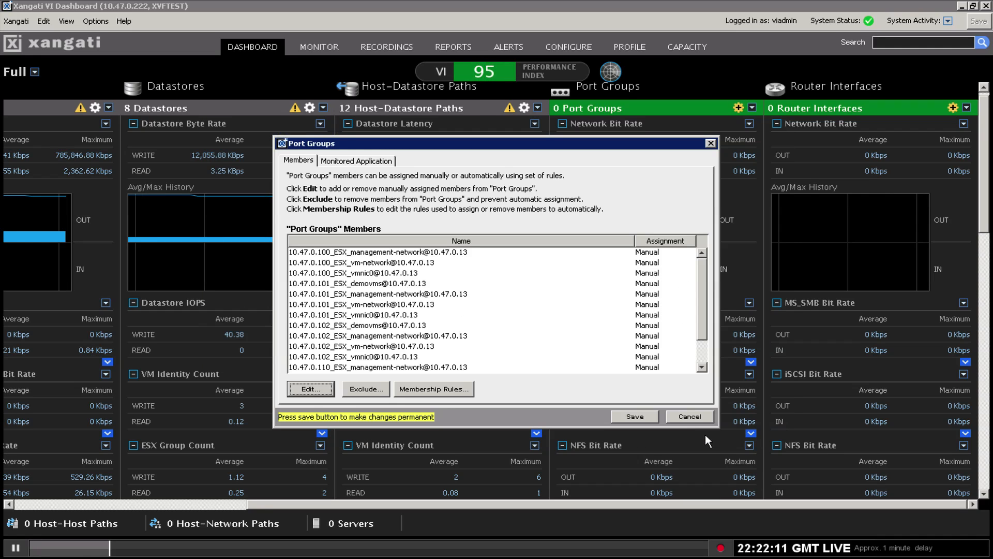
click(637, 417)
click(453, 304)
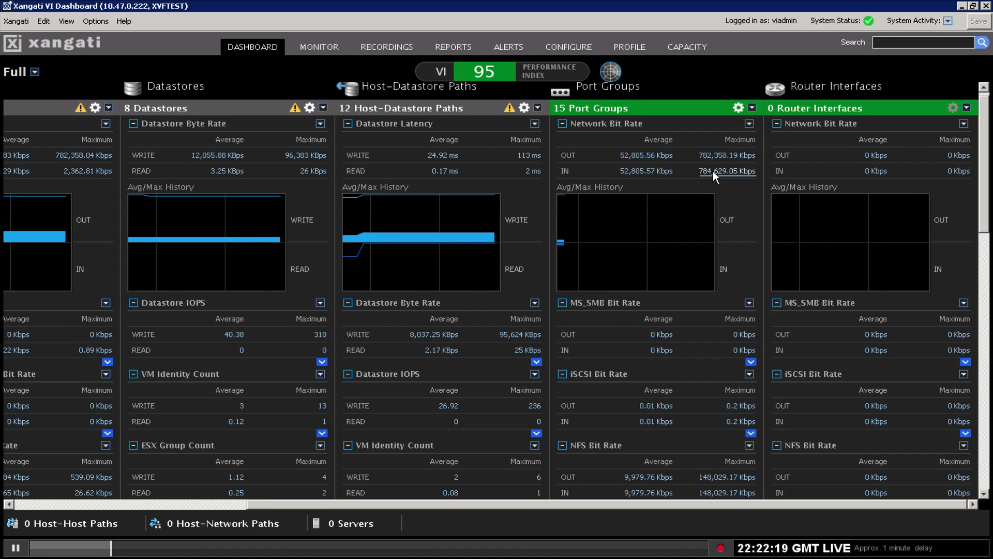
mouse_move(720, 166)
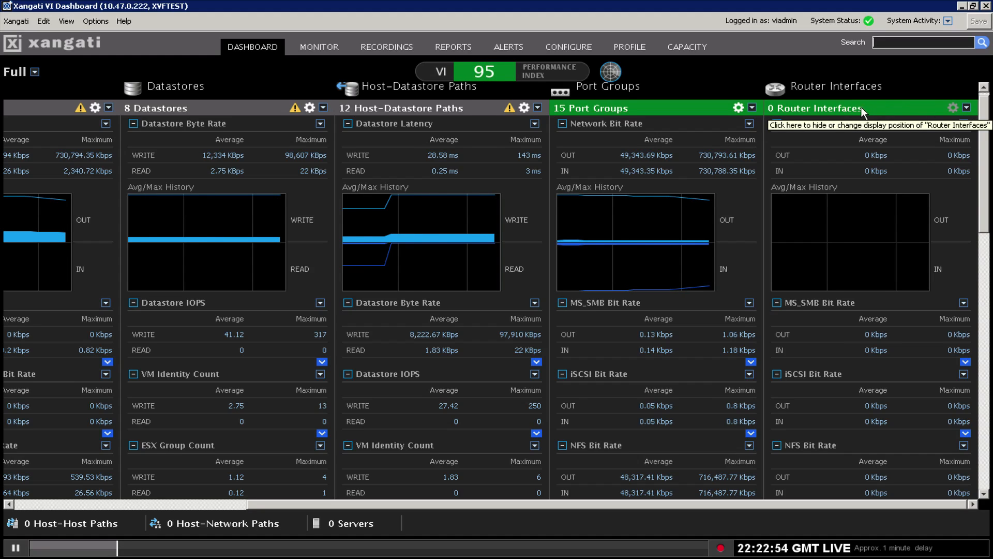
Hide the Router Interfaces panel and scroll the dashboard back fully left to VMs.
click(966, 107)
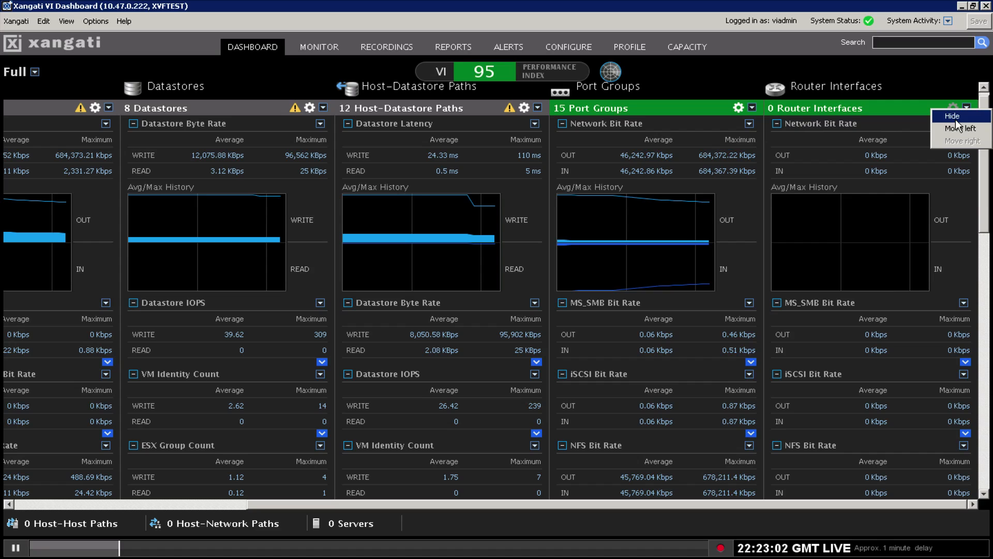
click(955, 119)
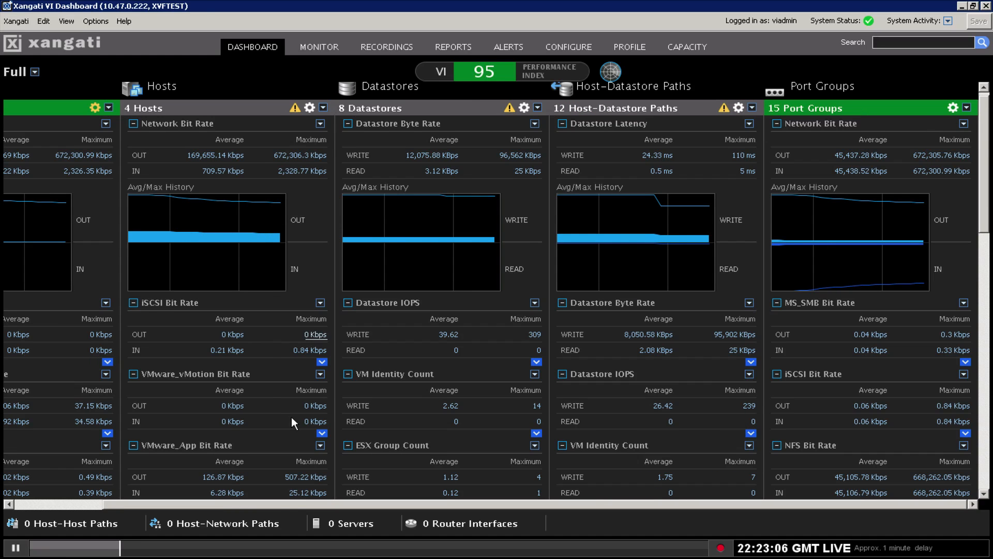
drag(283, 502, 184, 510)
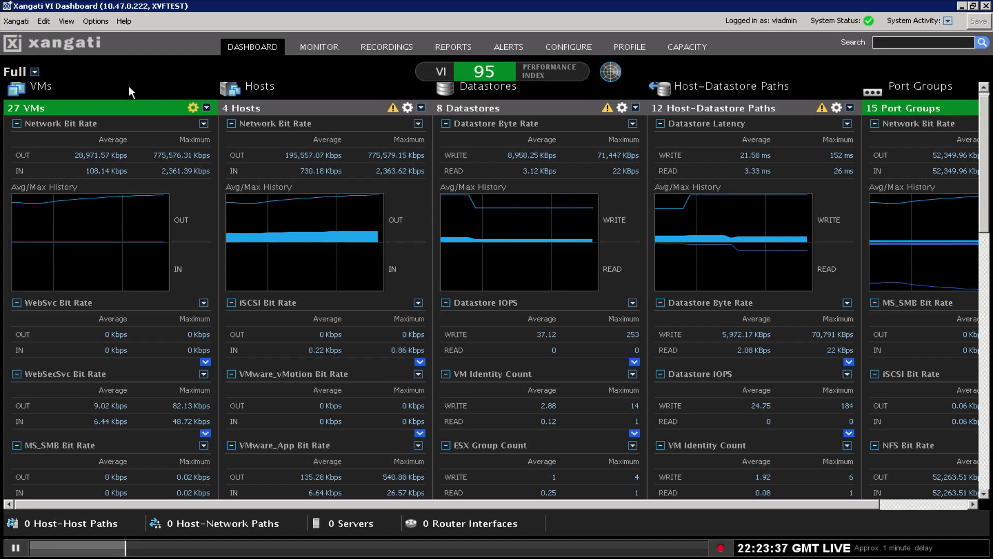
Toggle the dashboard between Summary and Full views several times, ending on Summary.
click(34, 72)
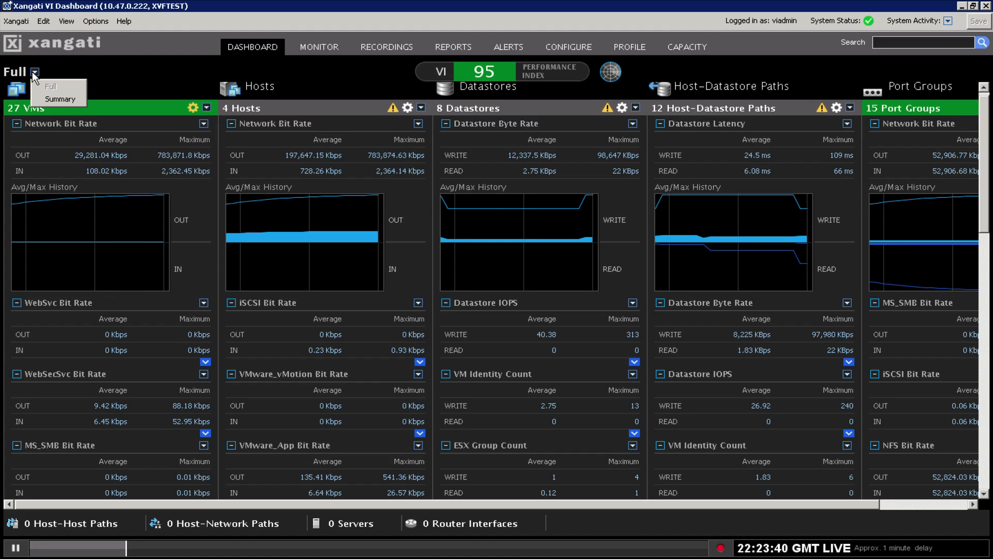
click(61, 104)
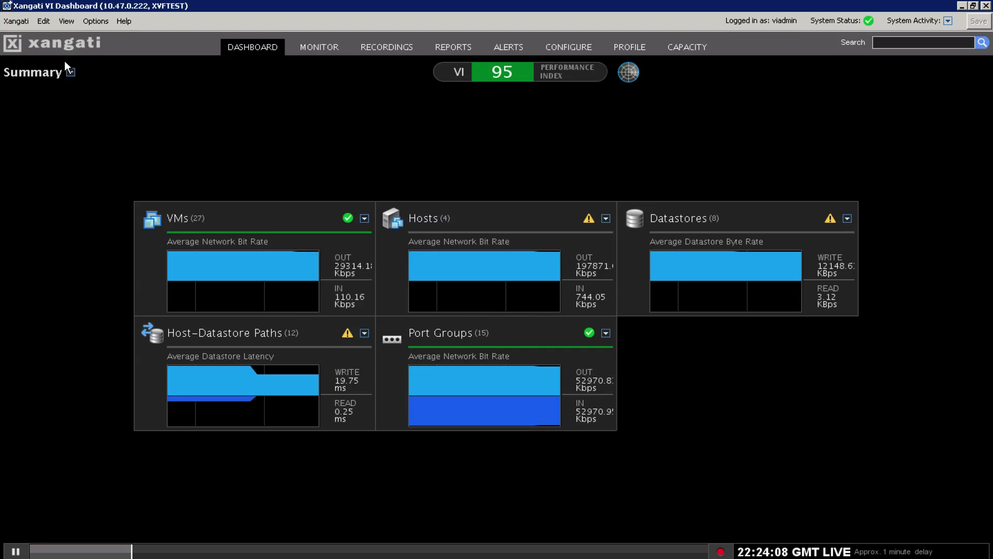
click(71, 72)
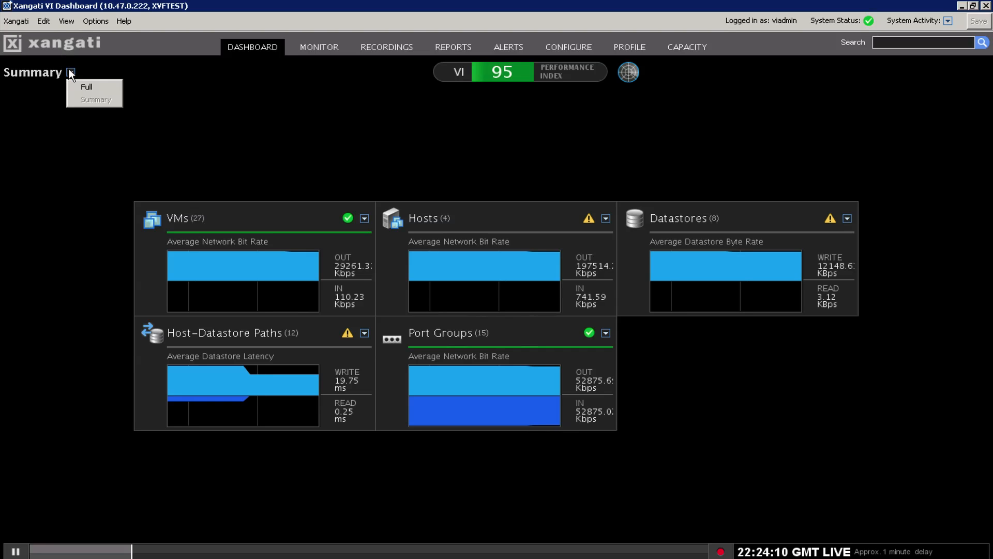
click(93, 88)
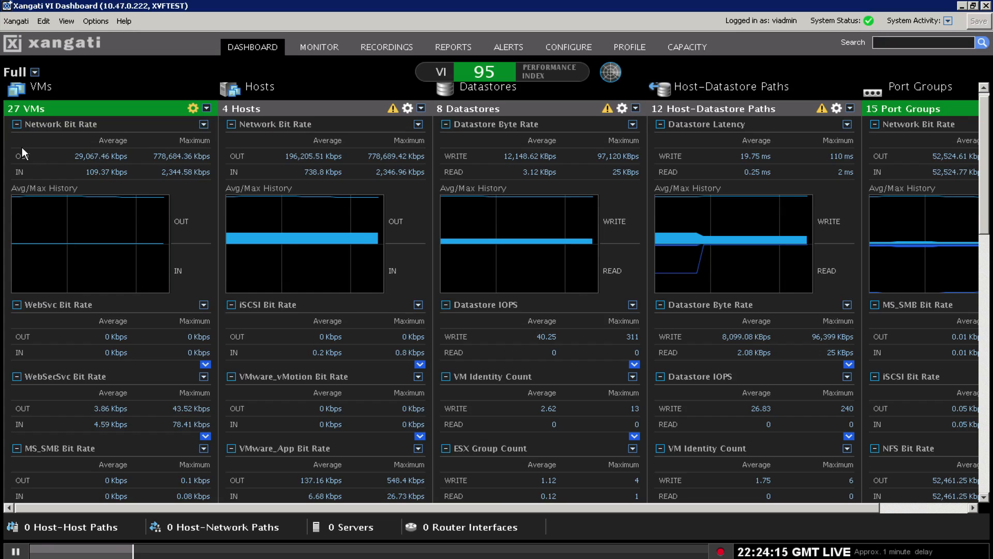
click(33, 72)
click(53, 100)
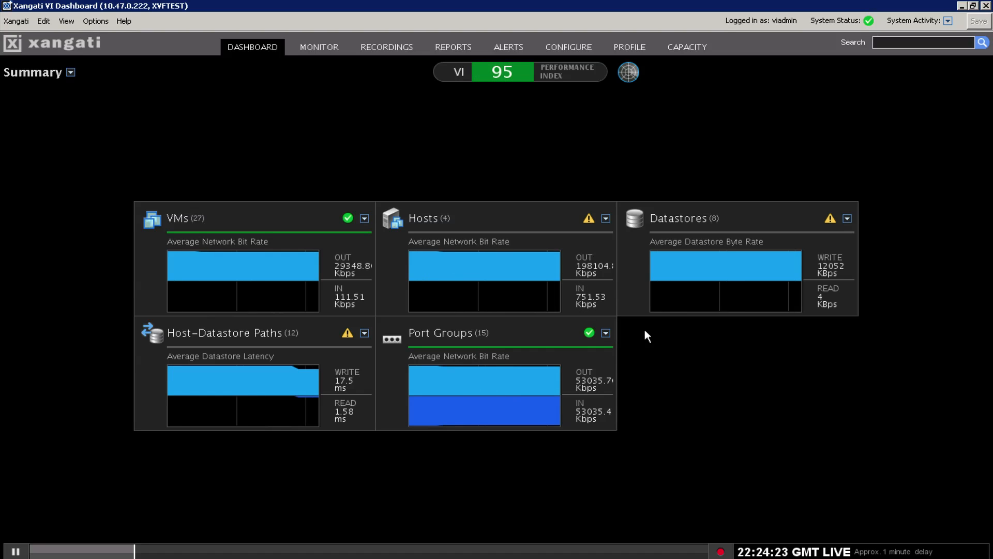
click(73, 71)
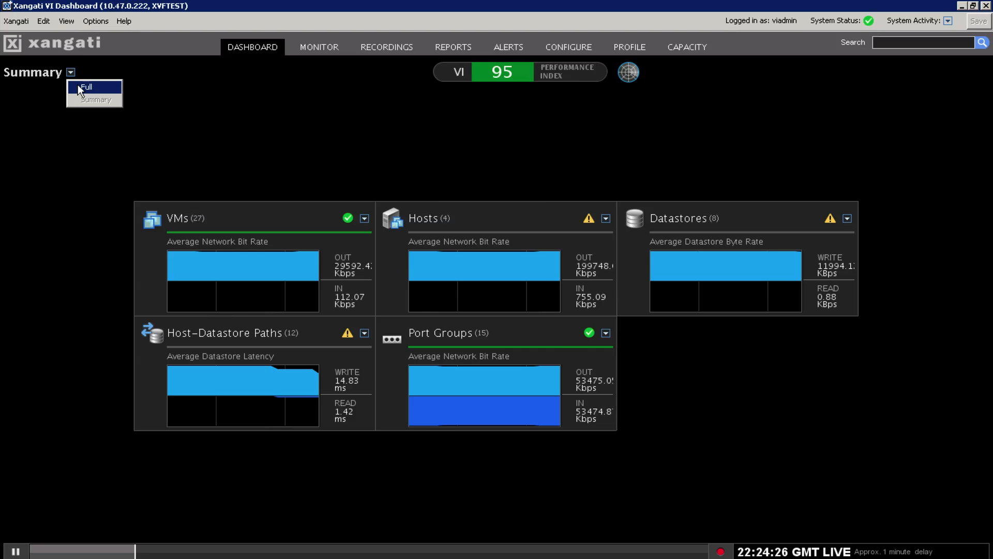
click(79, 86)
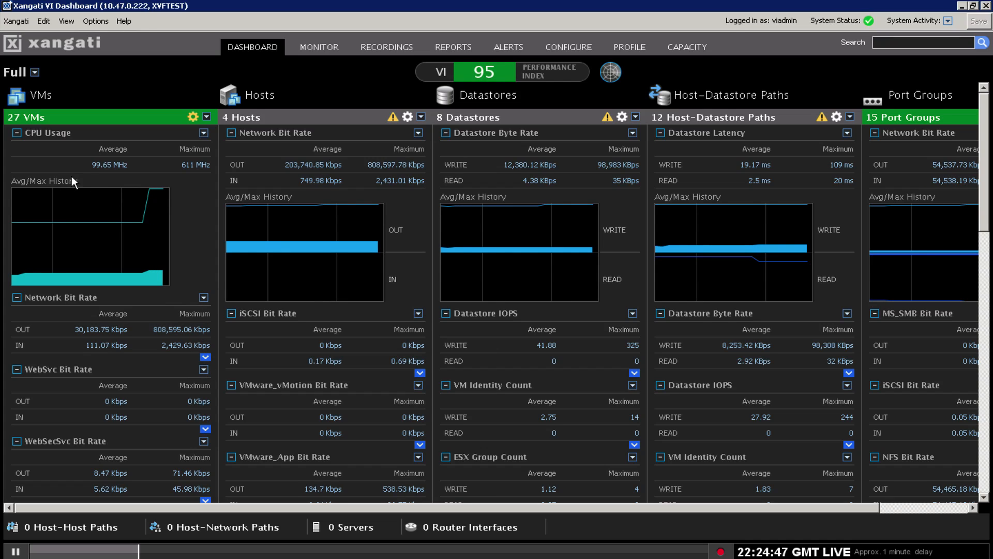
click(37, 68)
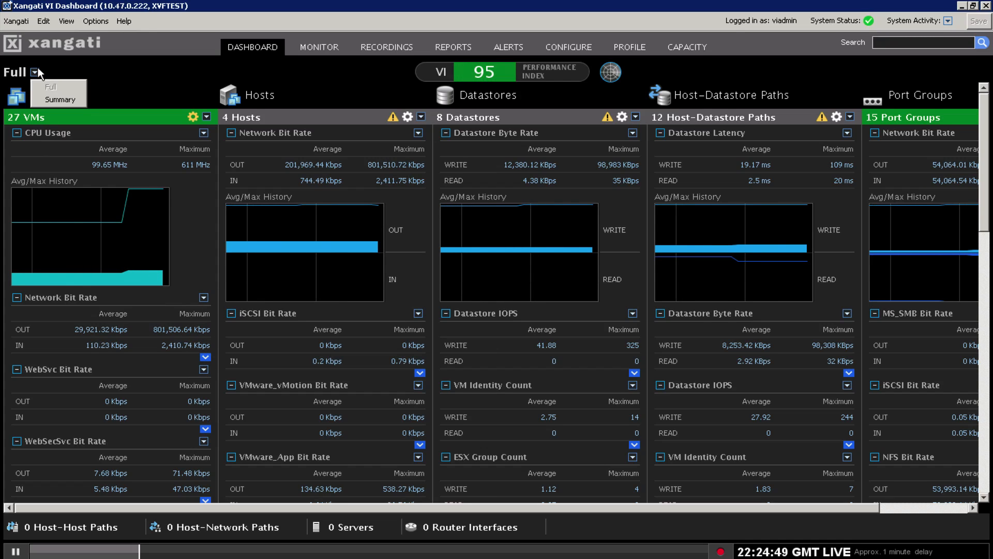
click(55, 98)
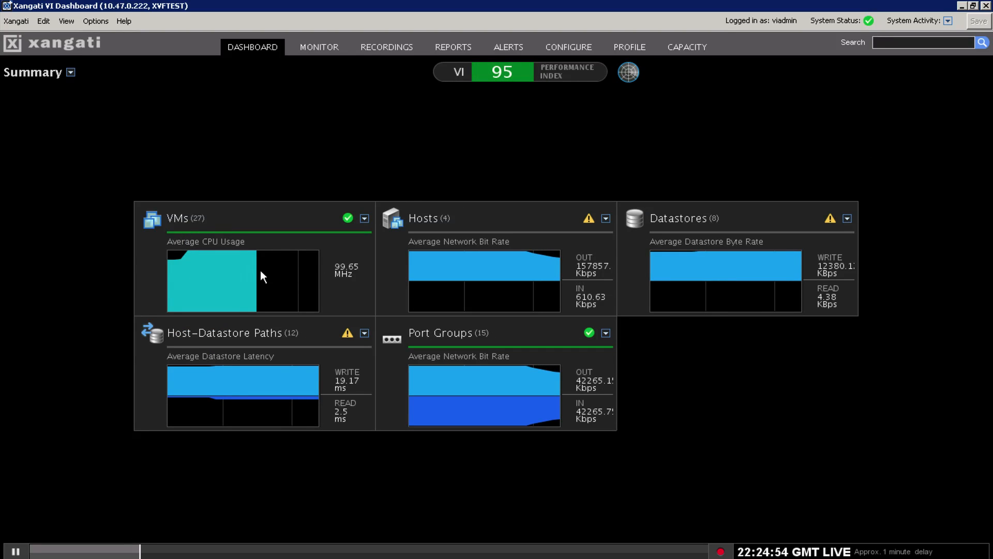
Look over the VMs tile's Replace with options, then close the menu without changes.
mouse_move(281, 273)
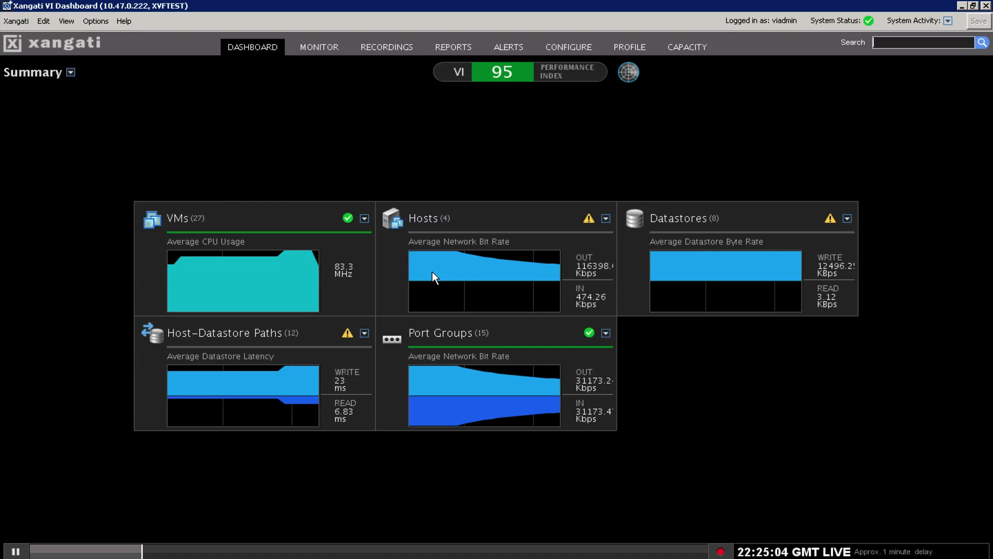
mouse_move(288, 256)
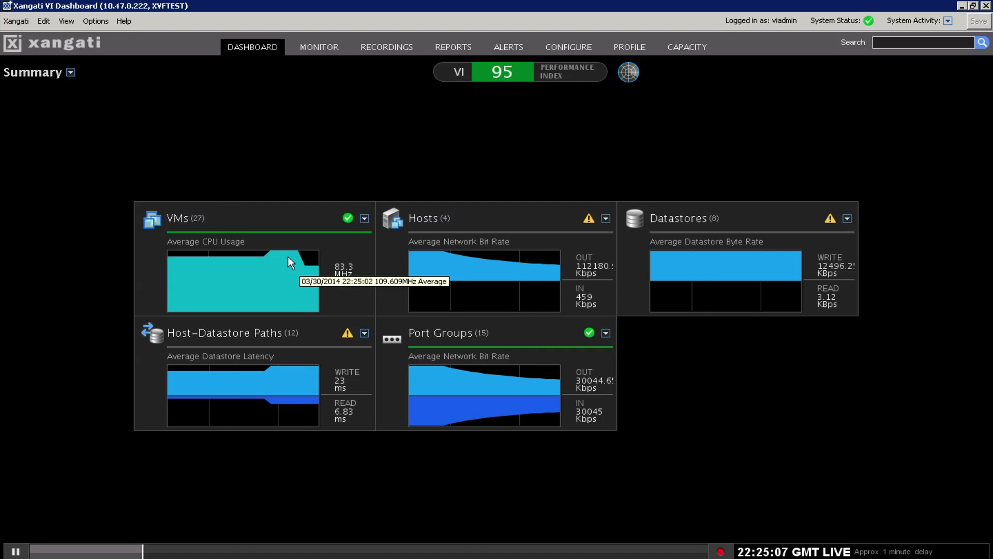
click(365, 218)
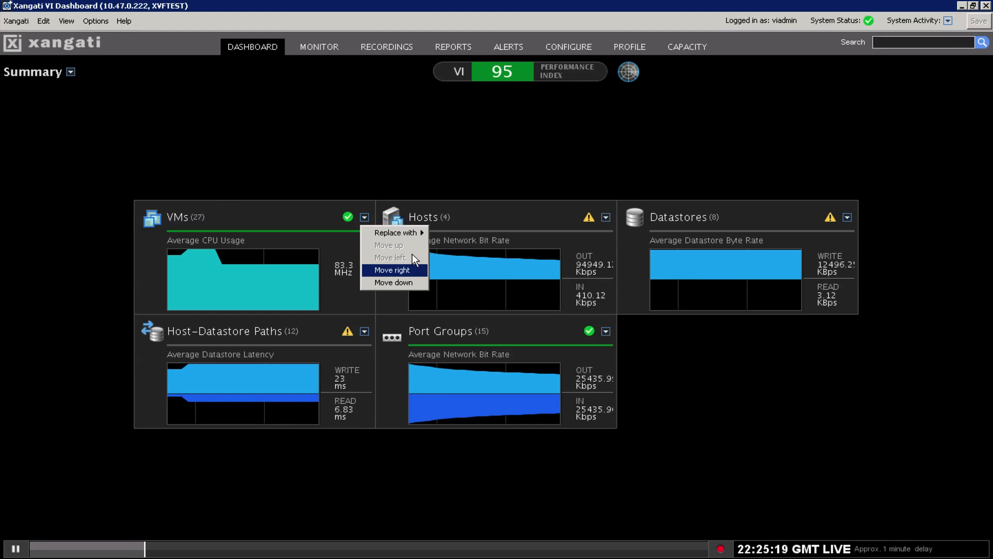
mouse_move(417, 233)
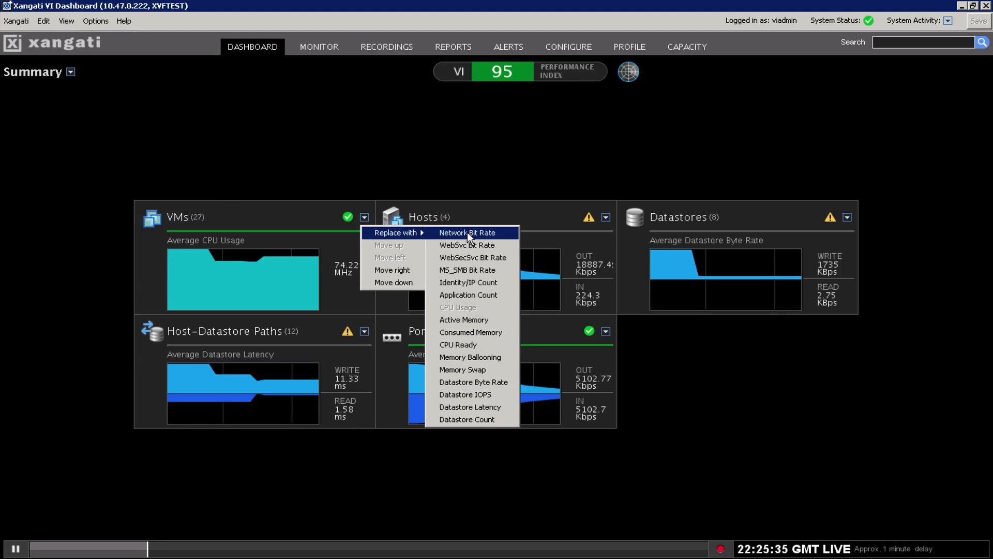
click(273, 212)
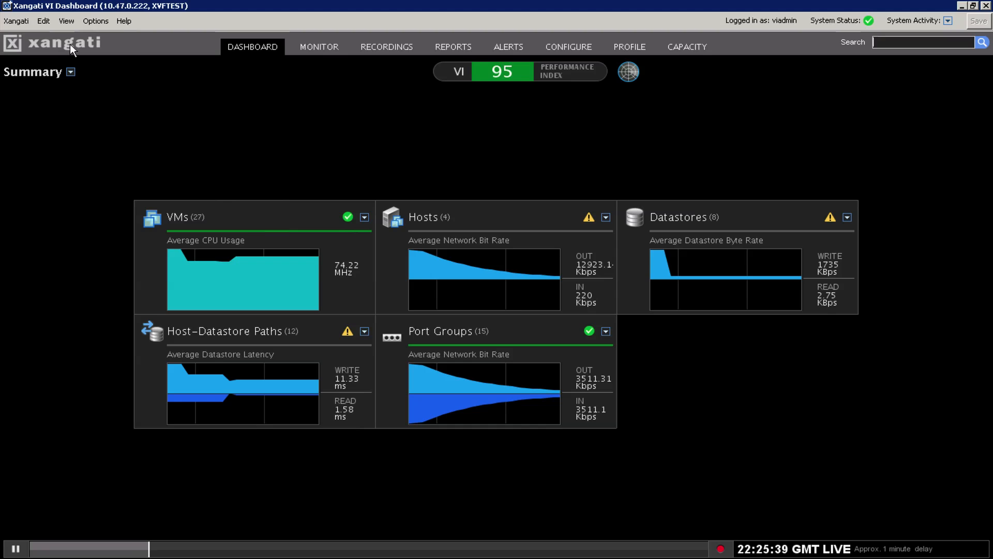
click(71, 73)
In Full view, drill into VMs ranked by CPU usage and select AD-Server.
click(82, 87)
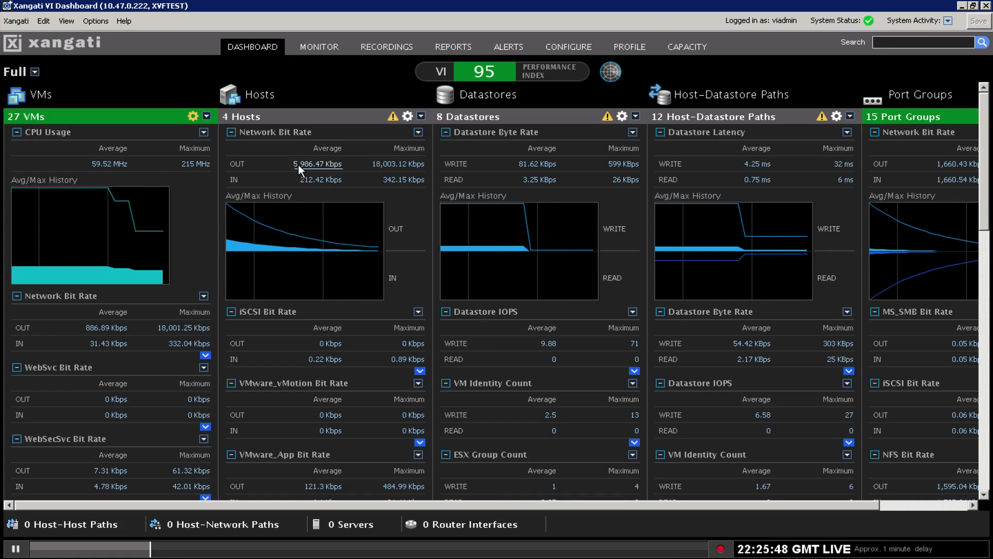
click(186, 163)
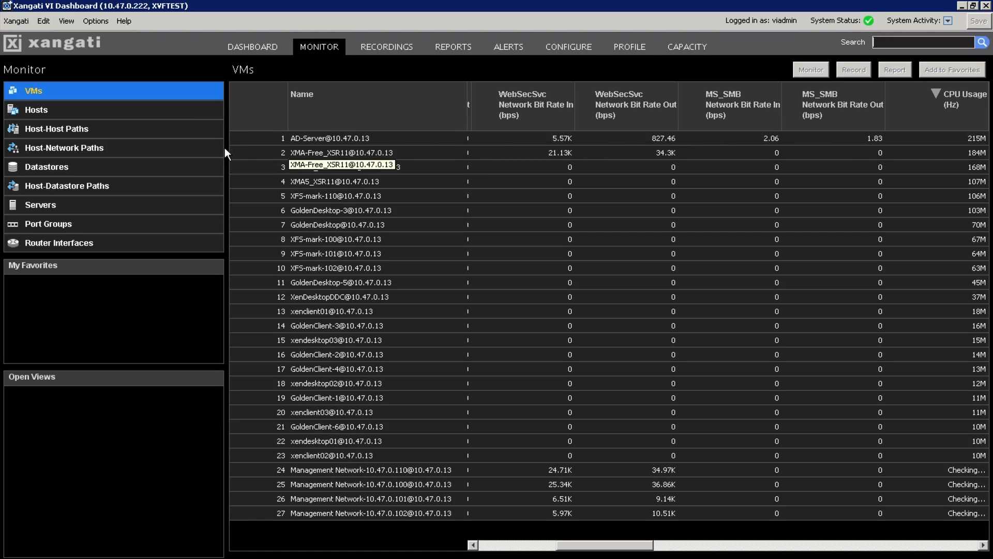
click(324, 138)
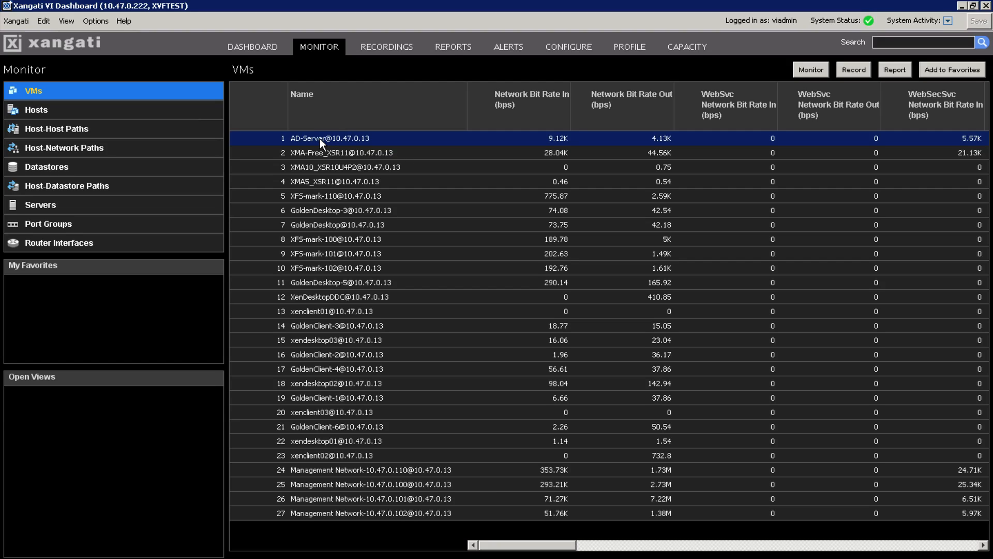
Open AD-Server's monitor, launch Windows System performance, and acknowledge the WMI-not-configured error.
click(802, 73)
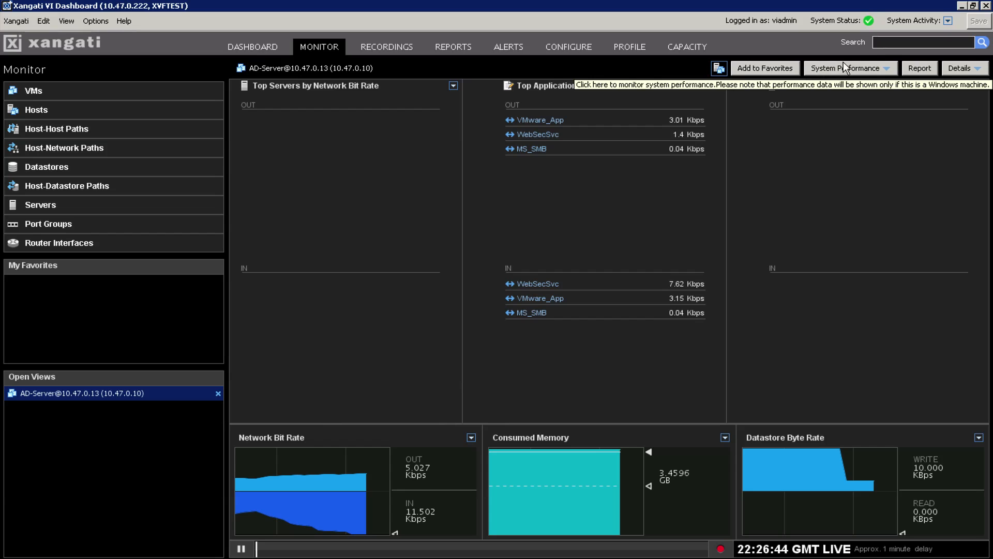
click(889, 69)
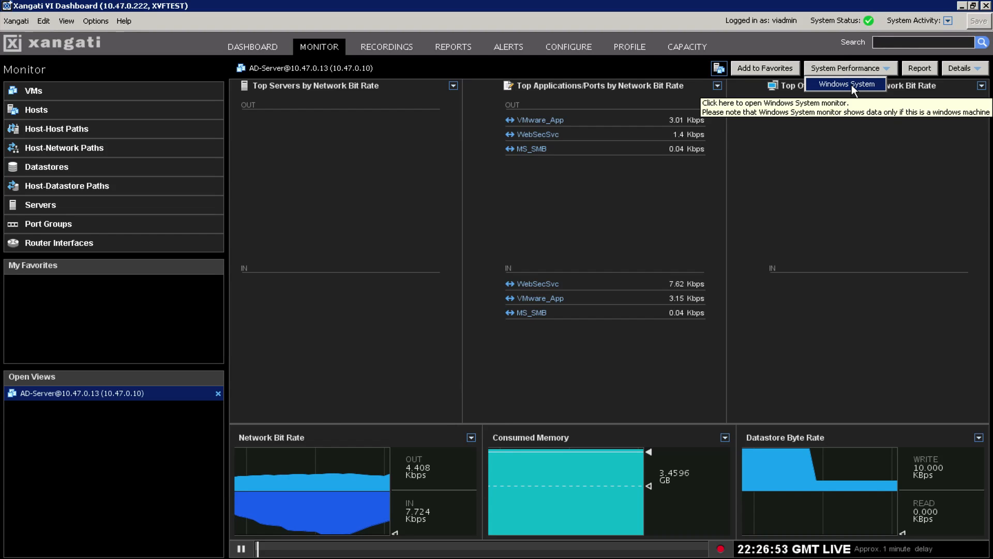
click(851, 85)
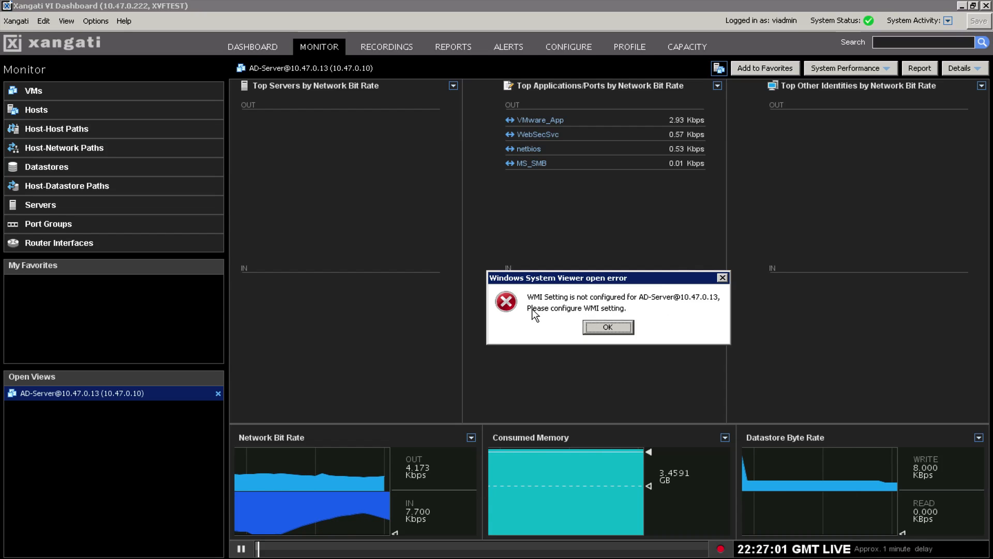
click(613, 330)
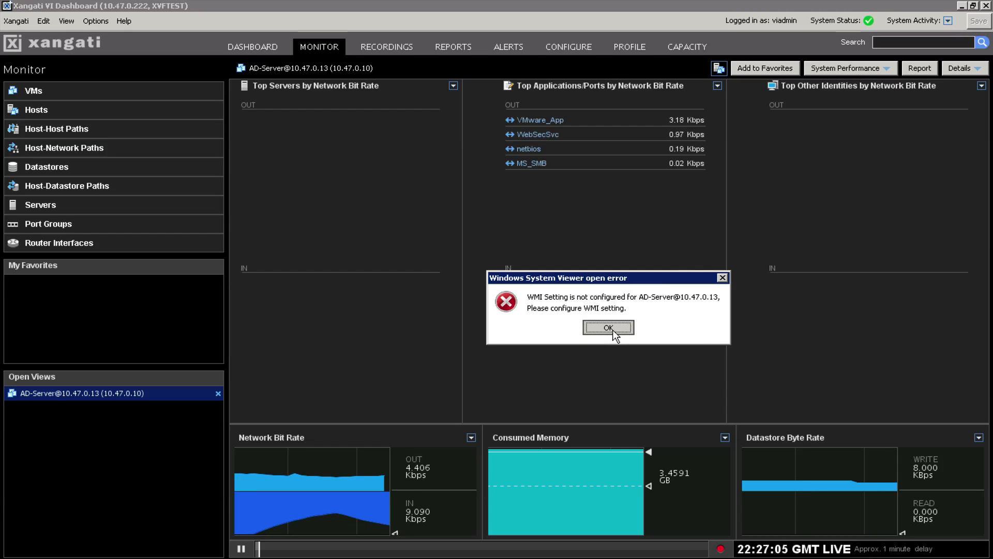
Open Define WMI Logins from the options list and add a new enabled login entry.
click(94, 21)
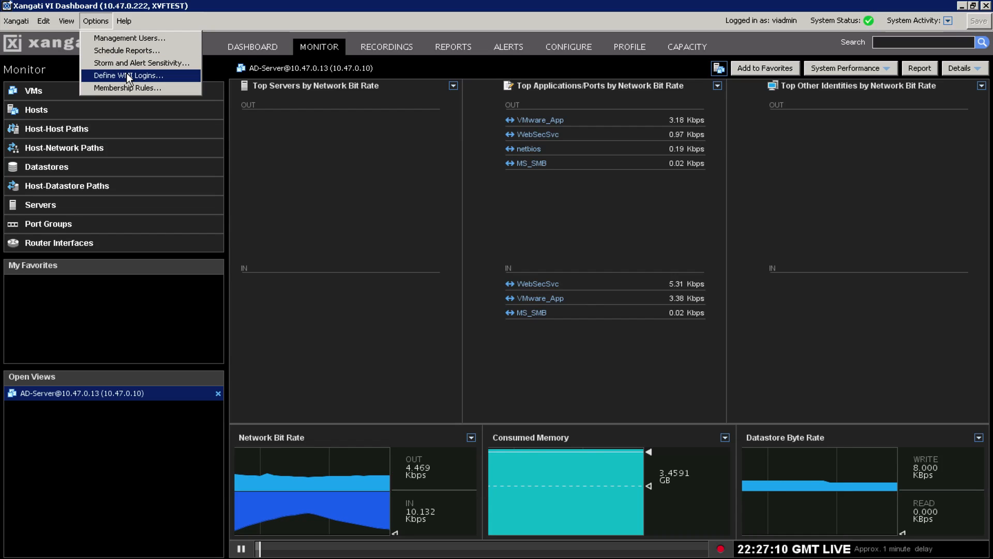
click(158, 77)
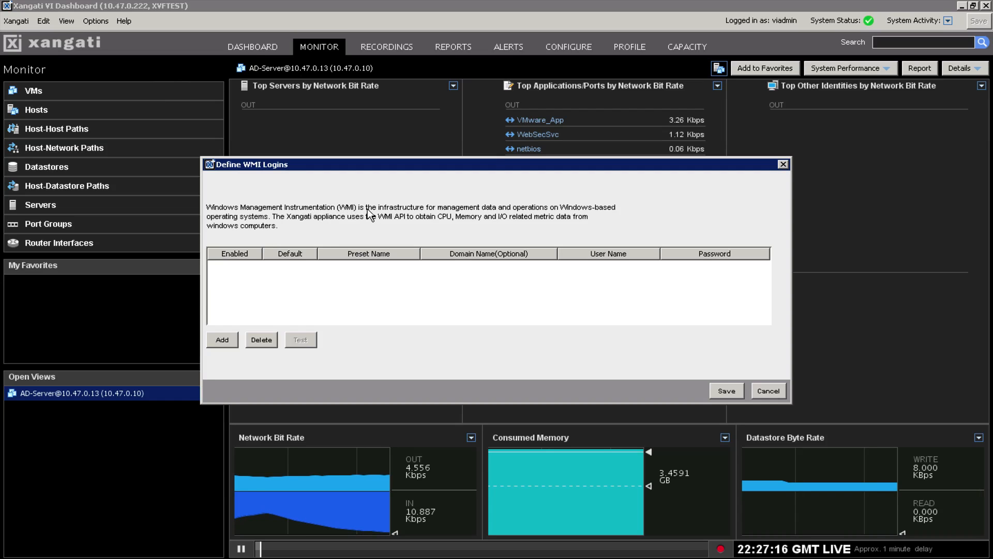
click(223, 340)
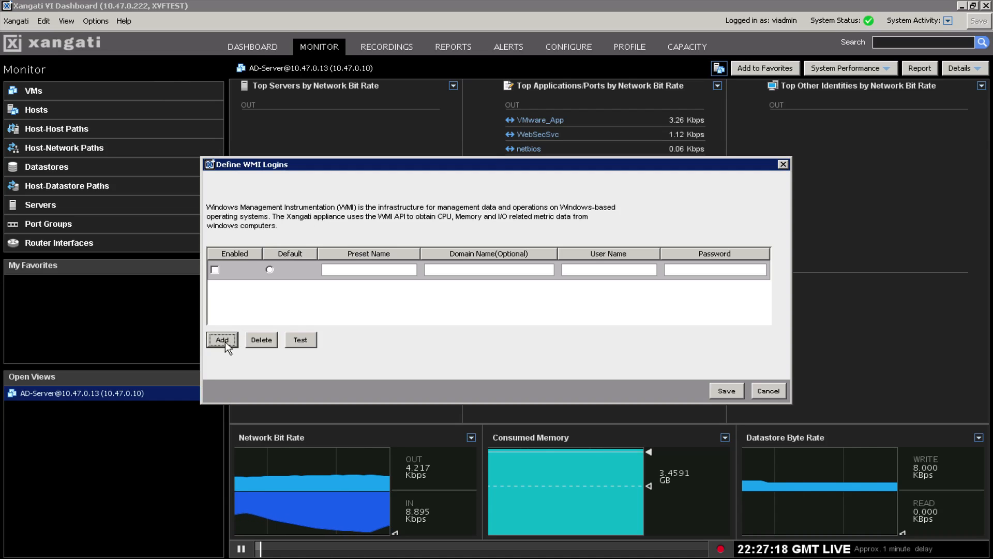
click(215, 271)
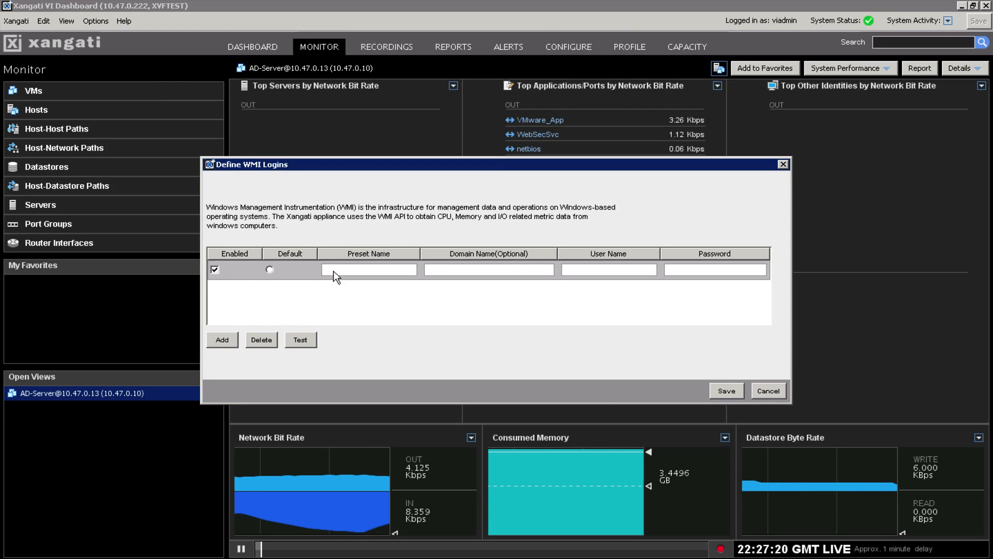
Enter preset lab and domain xangatilab.local, then cancel the dialog without saving.
click(362, 266)
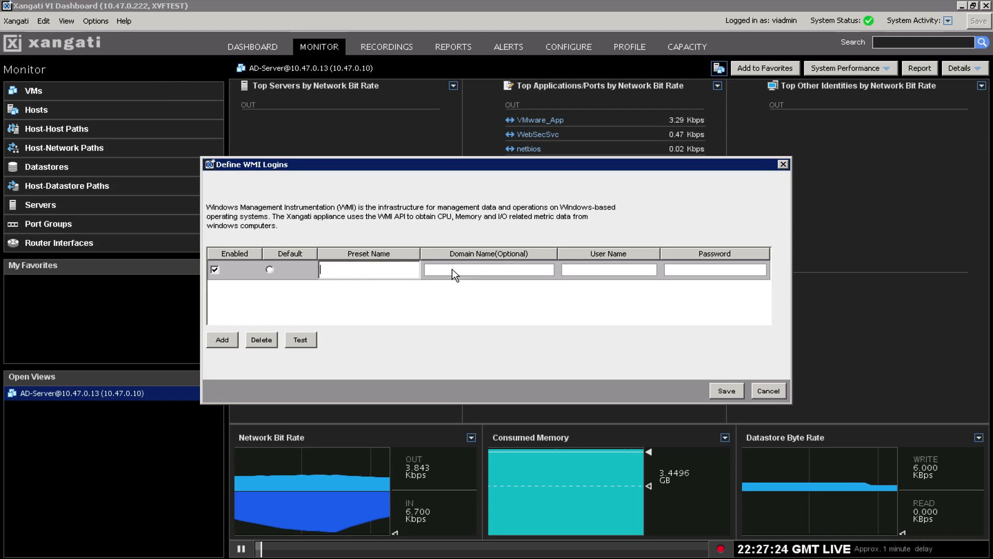
text(lab)
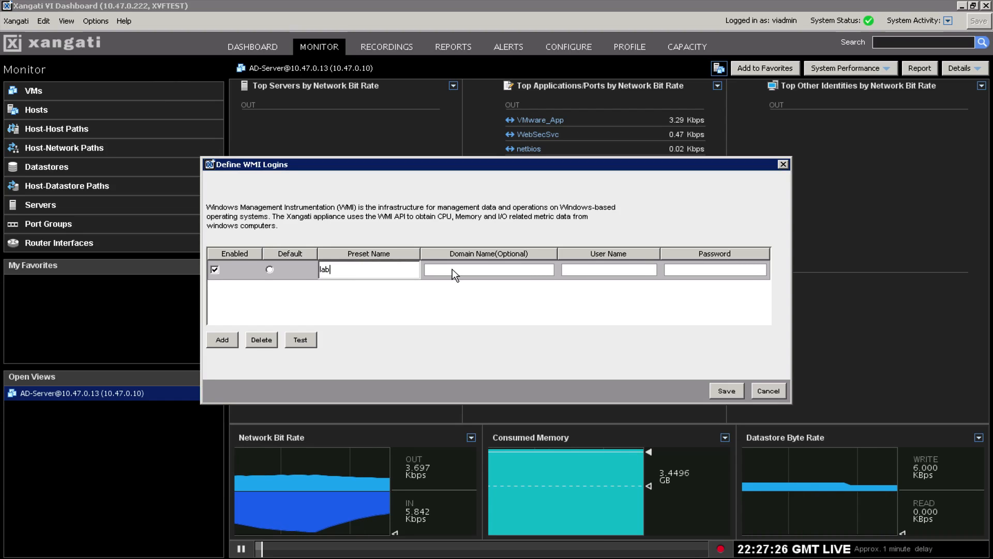
key(Return)
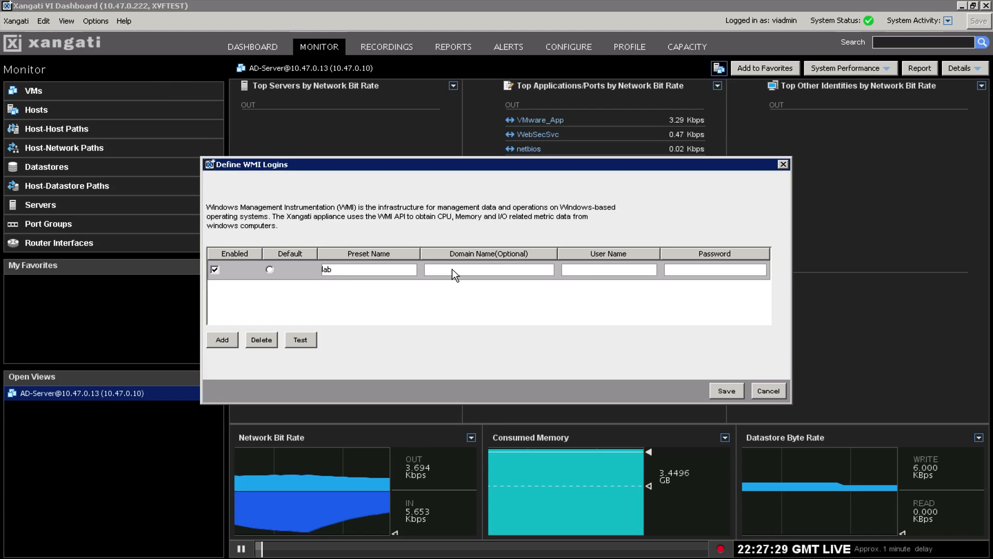
click(453, 270)
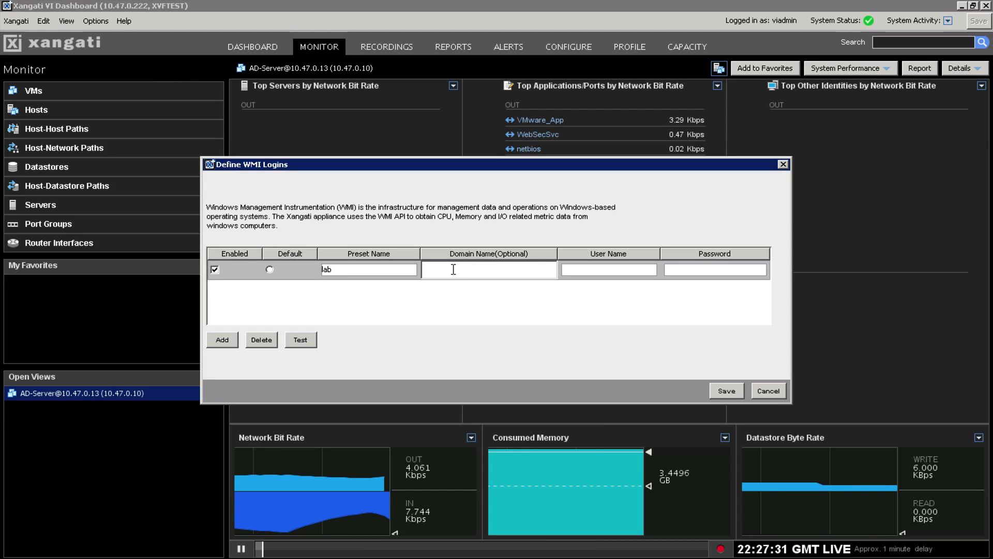
text(xang)
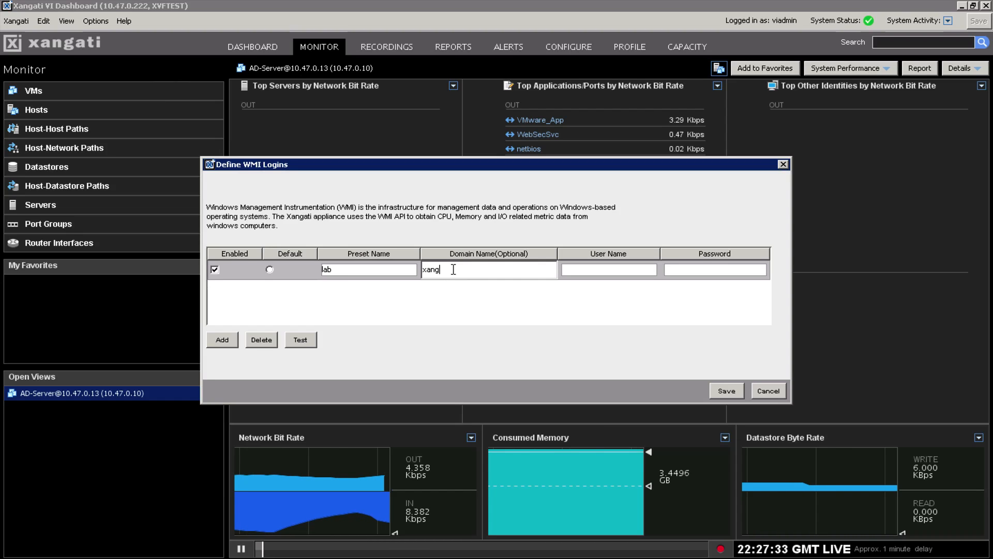
text(atilab.)
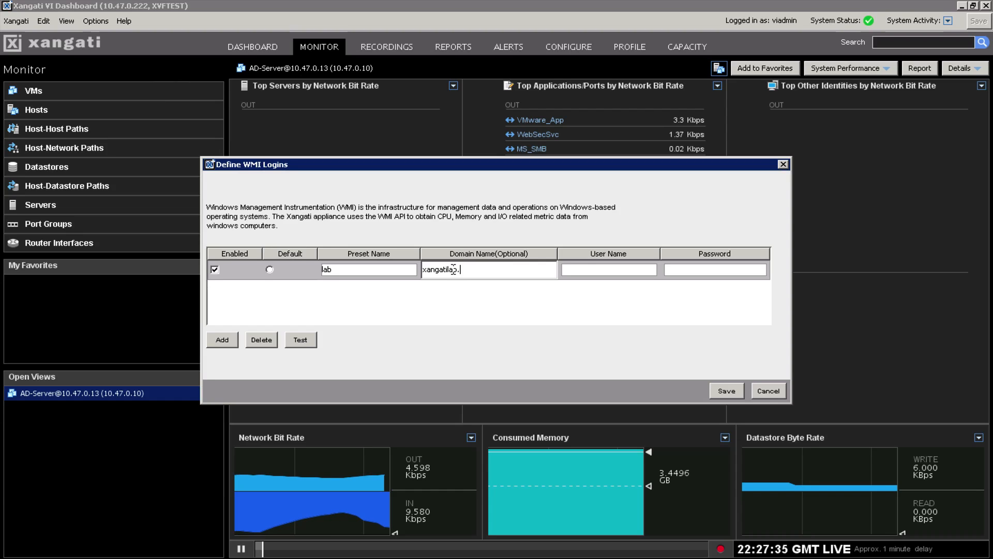
text(local)
key(Return)
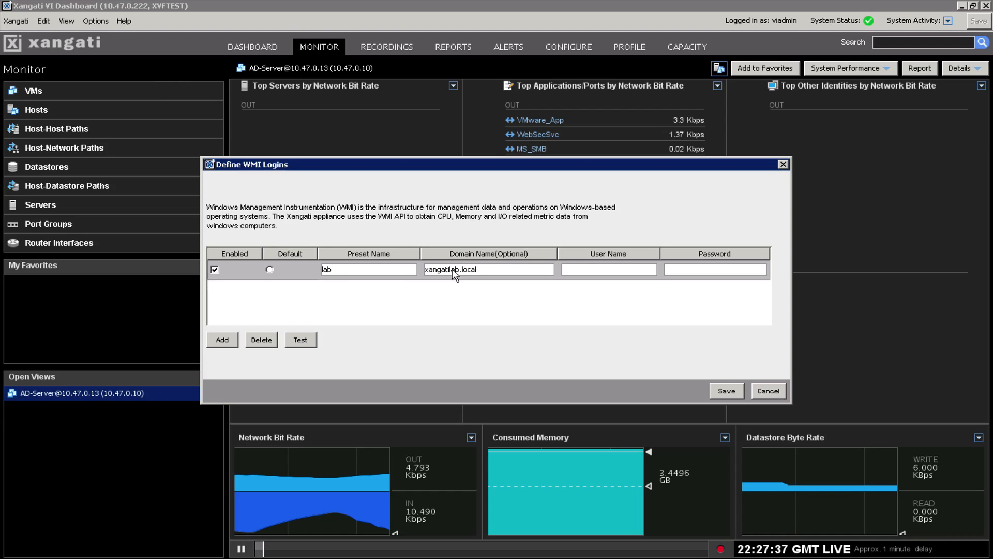
click(601, 266)
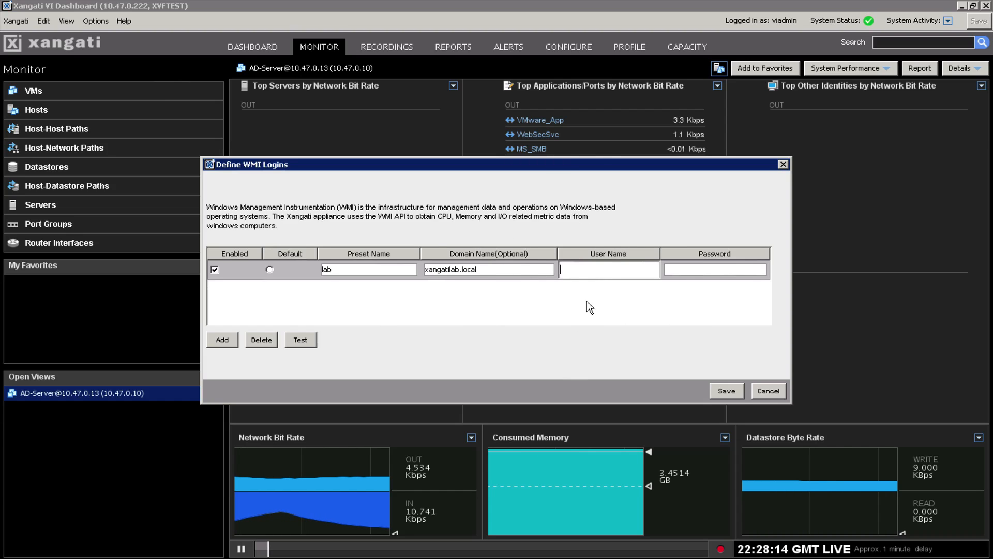
click(768, 391)
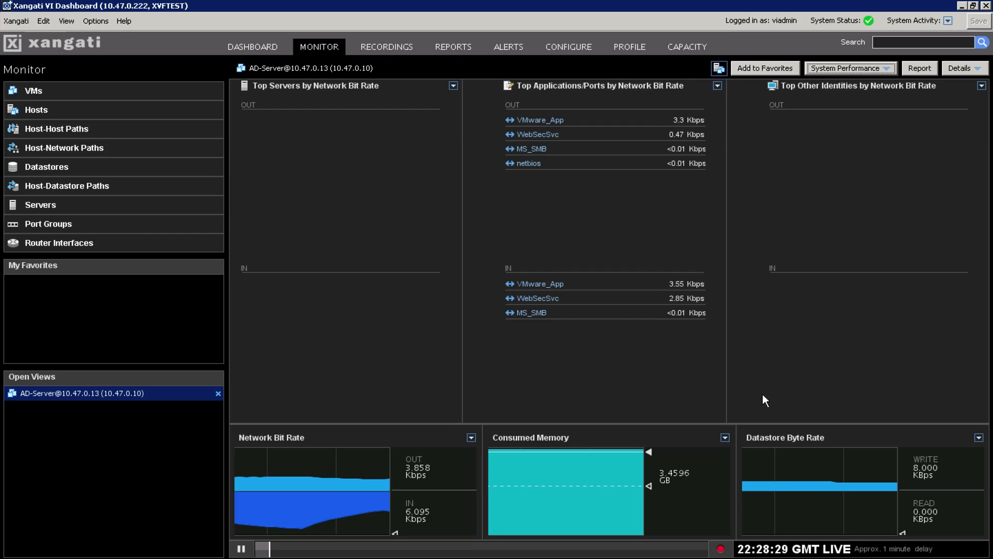
Return to the DASHBOARD tab and switch it to the Summary layout.
click(263, 42)
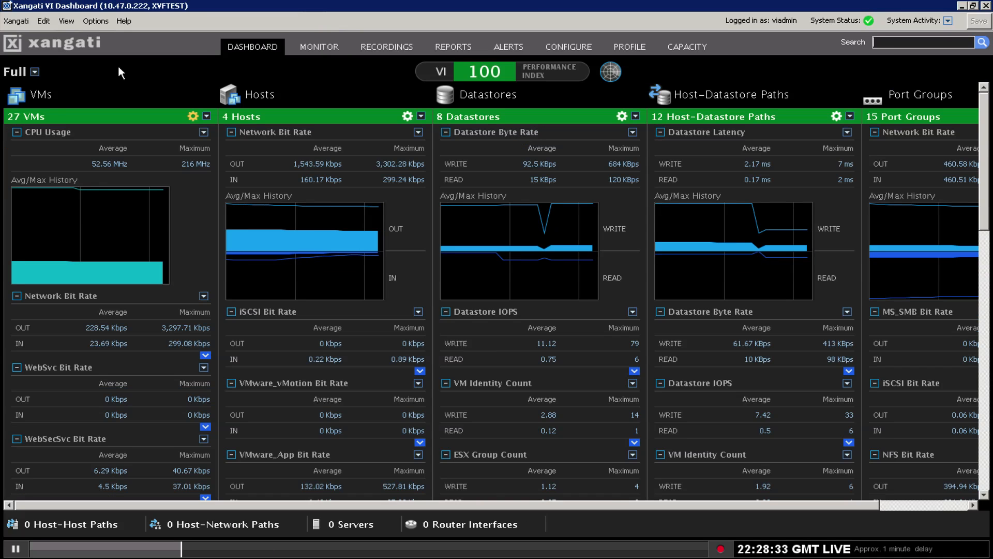
click(35, 72)
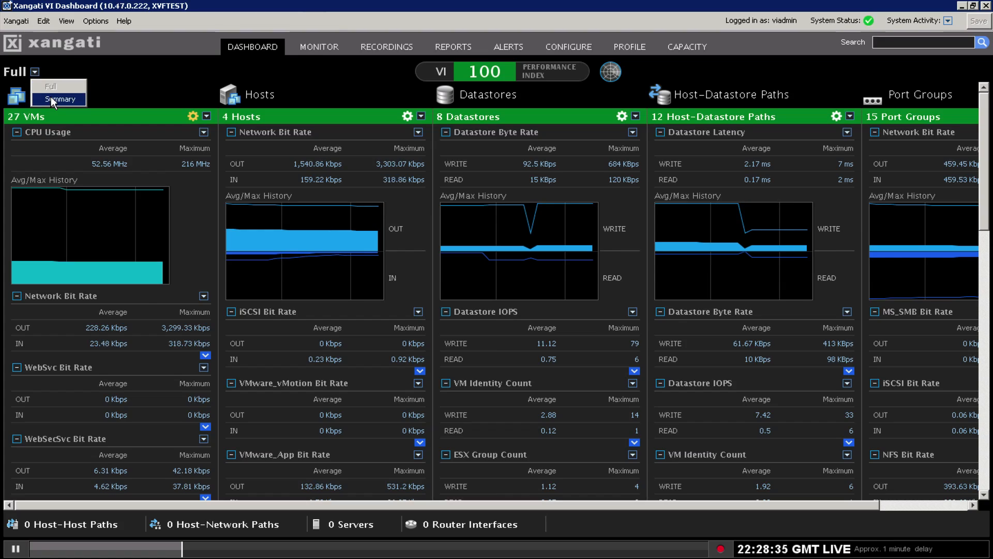
click(51, 96)
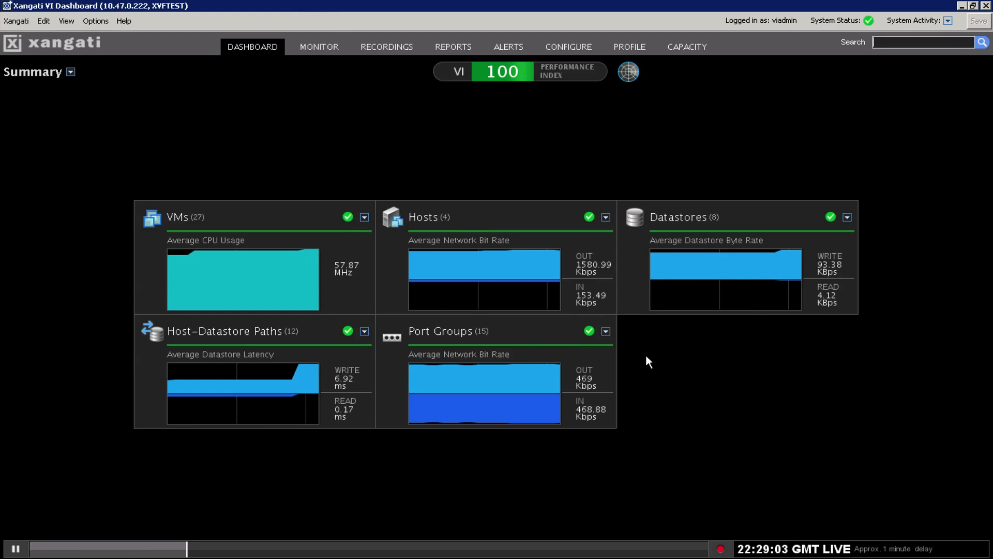
Minimise the dashboard, launch the Management Dashboards login, decline Java installation and keep the launcher download.
click(965, 7)
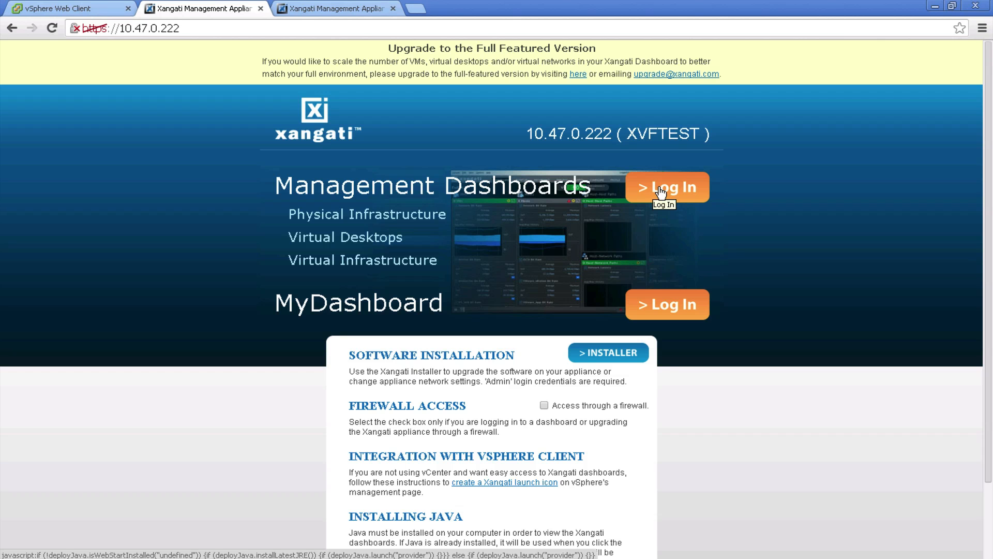
click(660, 190)
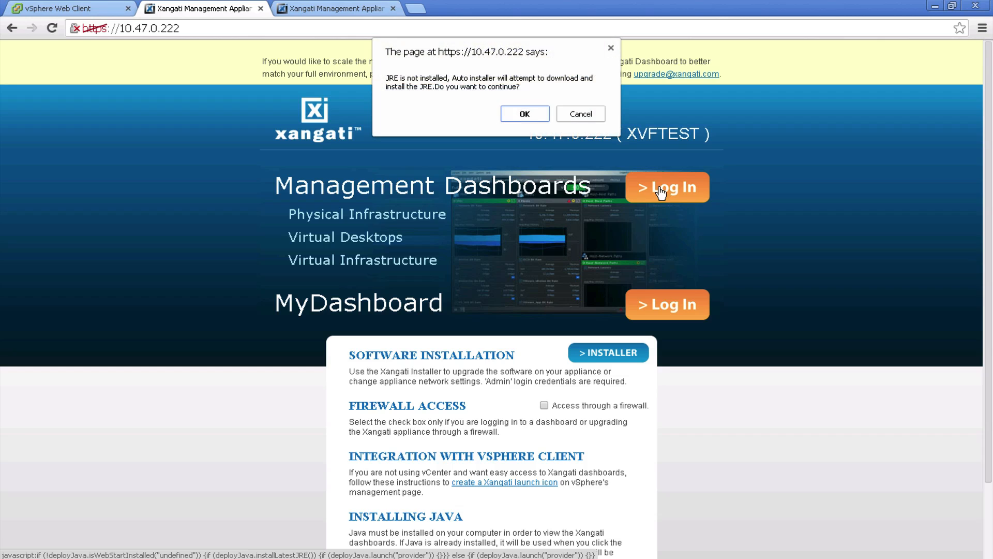
click(577, 115)
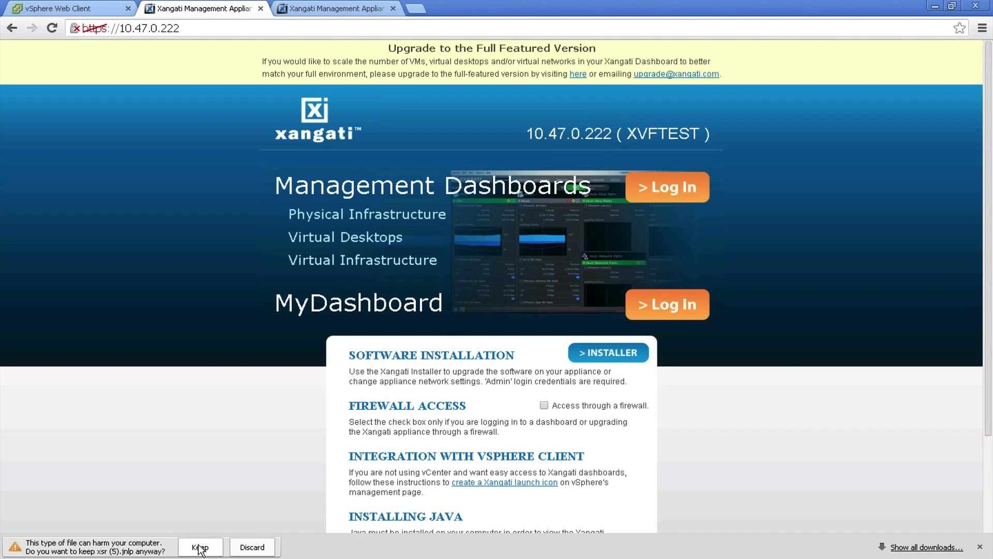
click(200, 547)
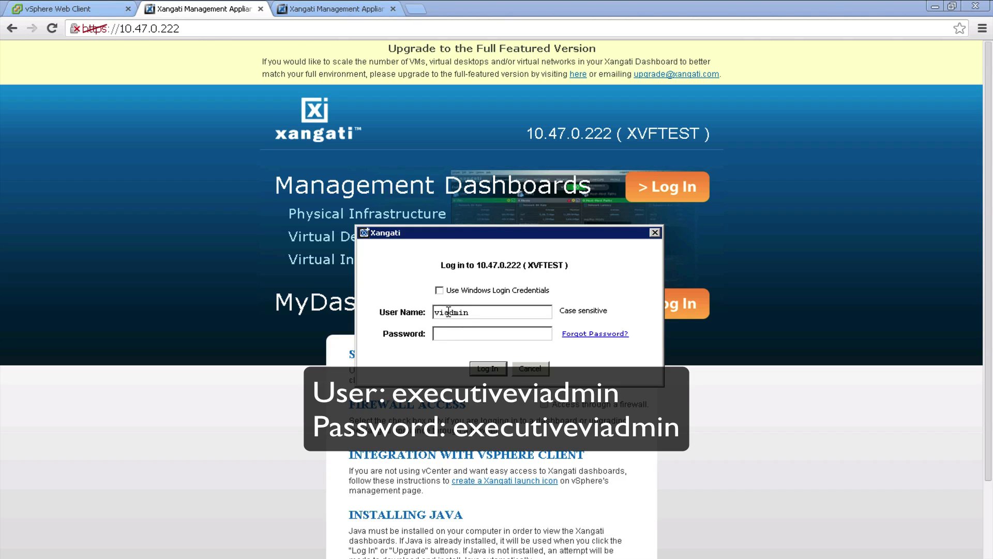
Log in with the executive account credentials and set a new password in the Change Password dialog.
text(ex)
text(ecutive)
text(exec)
text(utiveviad)
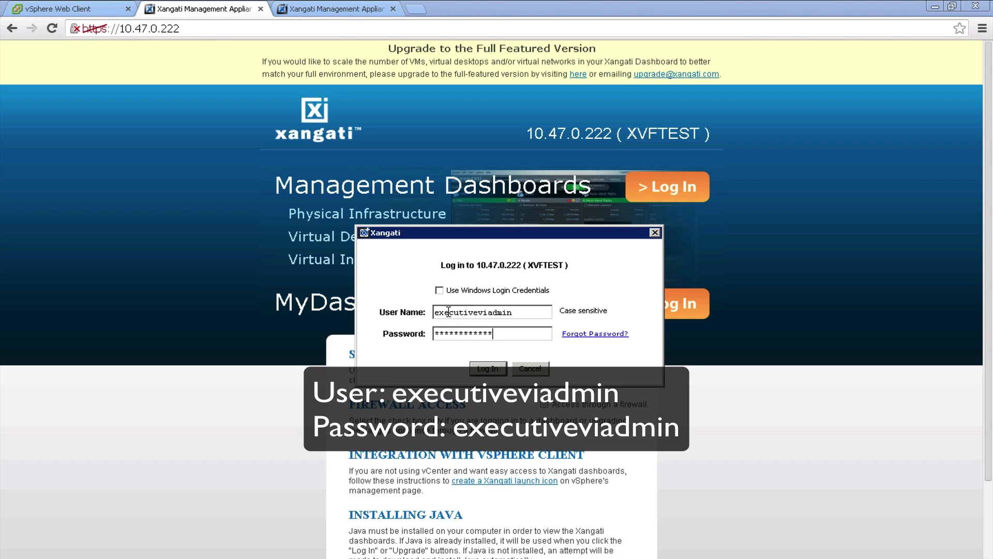
text(min)
click(491, 365)
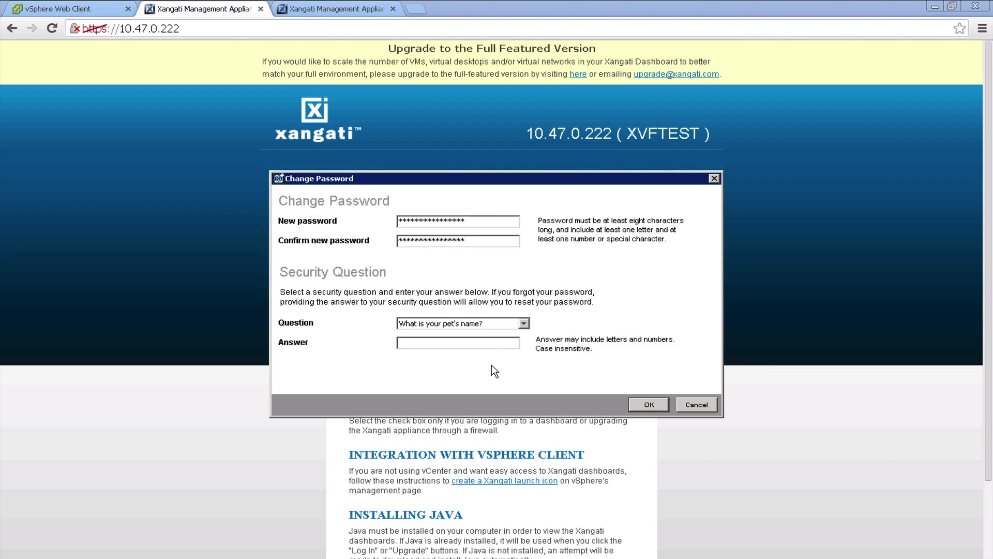
click(474, 222)
click(646, 404)
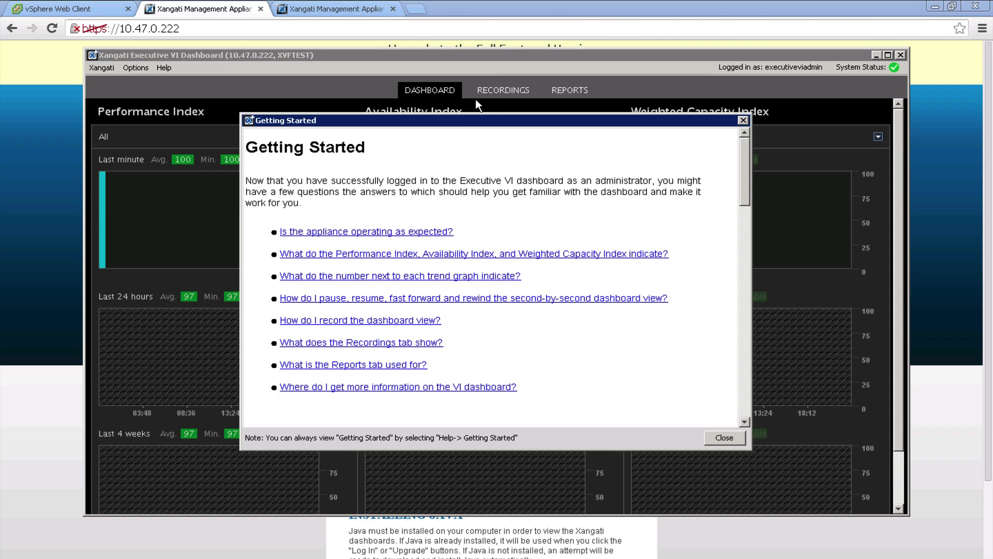
Close the Getting Started guide and filter the Availability Index charts to VMs.
click(724, 438)
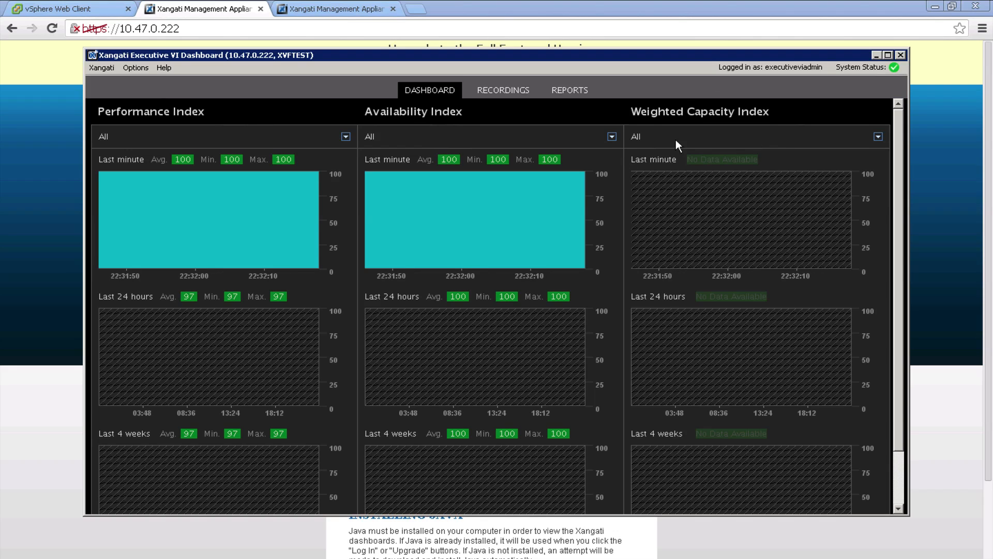
click(613, 138)
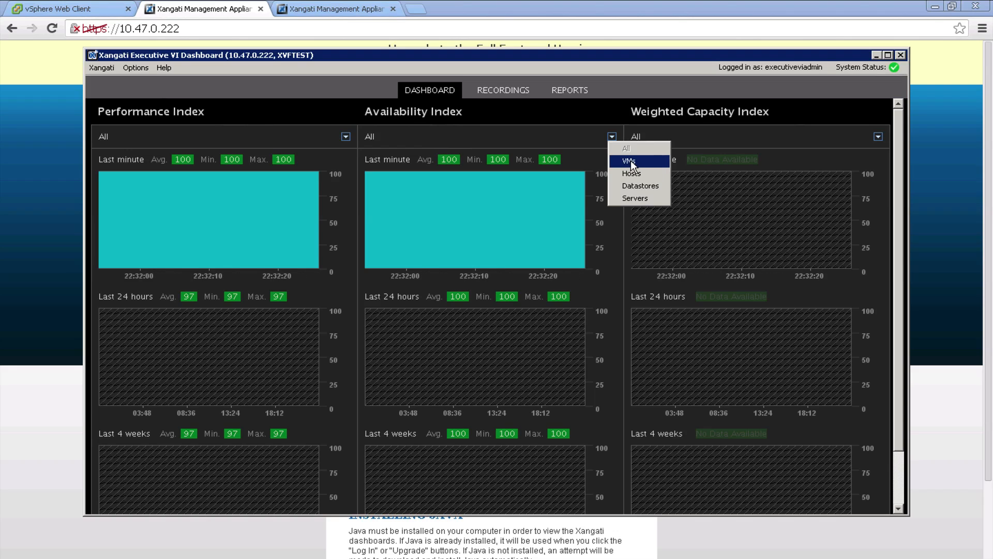
click(649, 160)
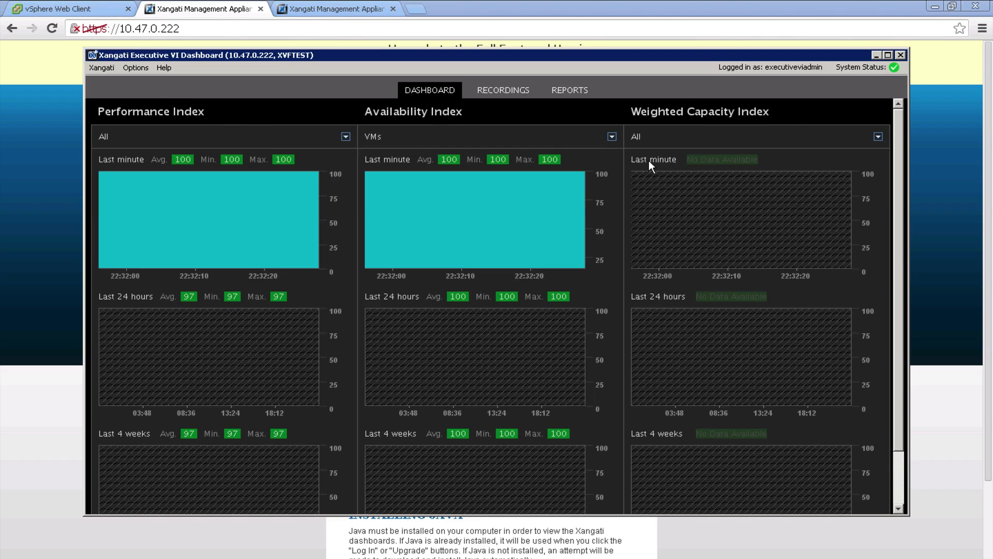
Check the Performance Index object-type filter, leaving it set to All.
click(346, 136)
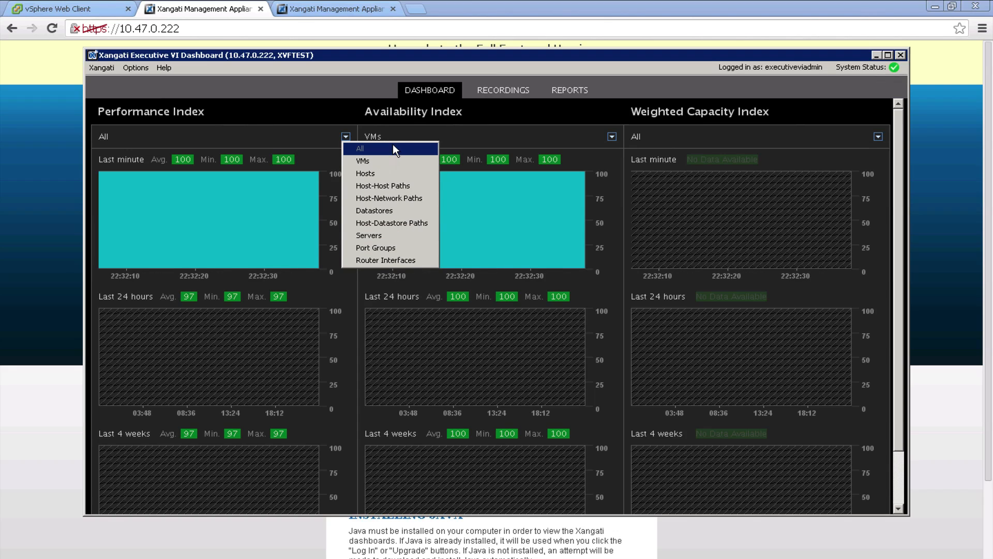
click(318, 133)
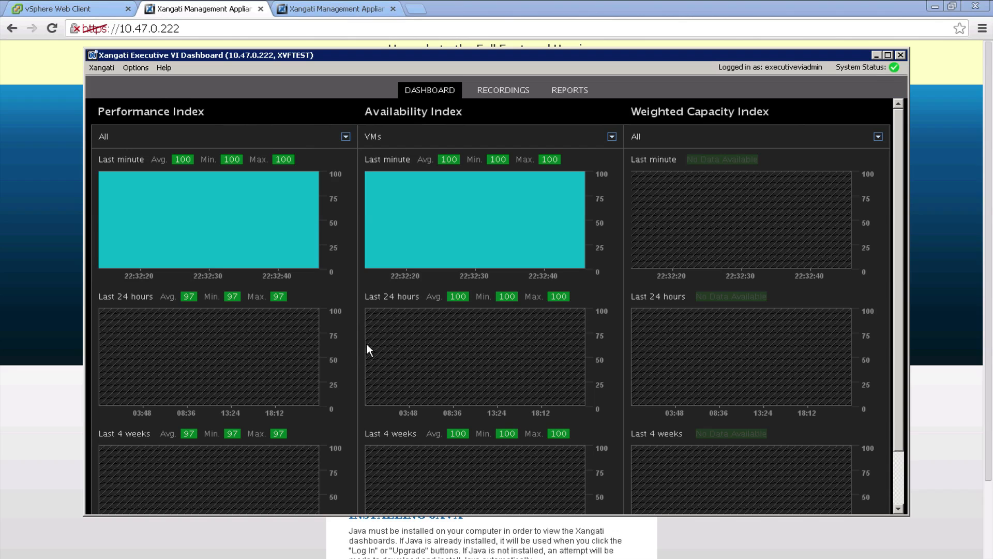
mouse_move(238, 212)
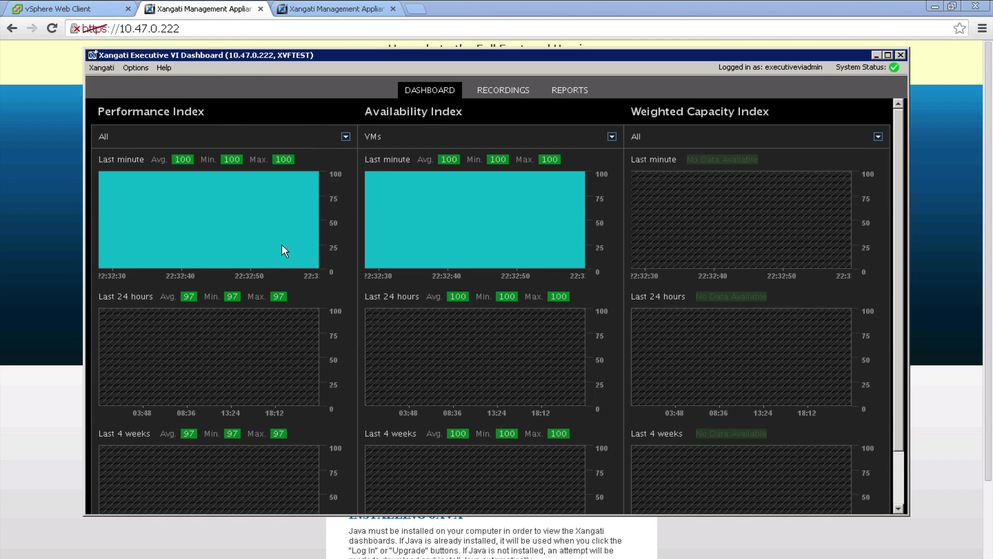
Reopen the Performance Index object-type filter and close it unchanged on All.
click(350, 135)
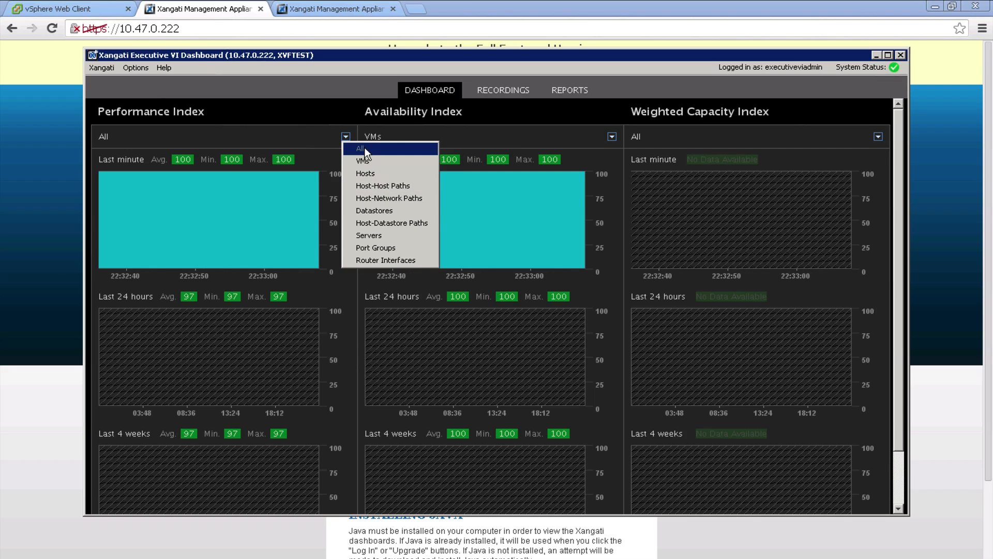
click(548, 141)
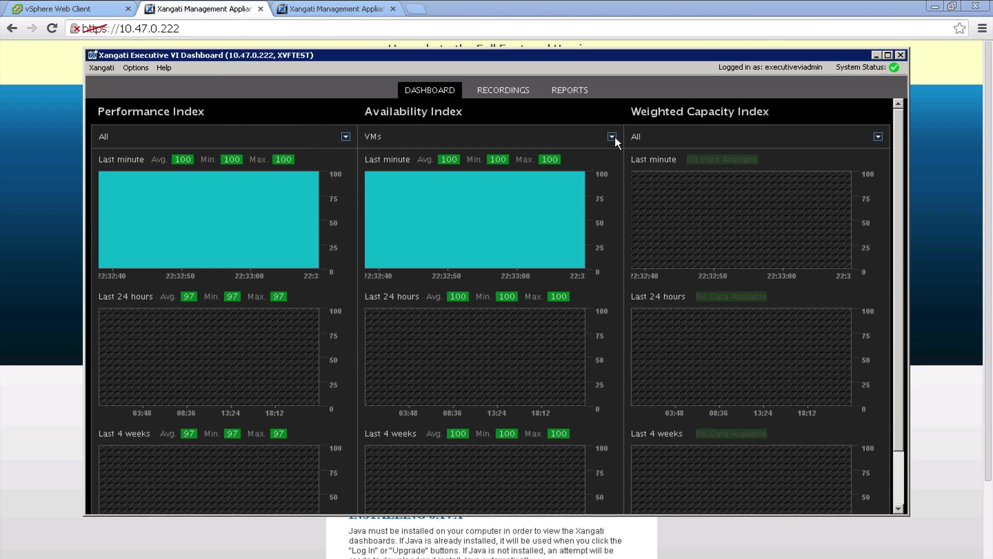